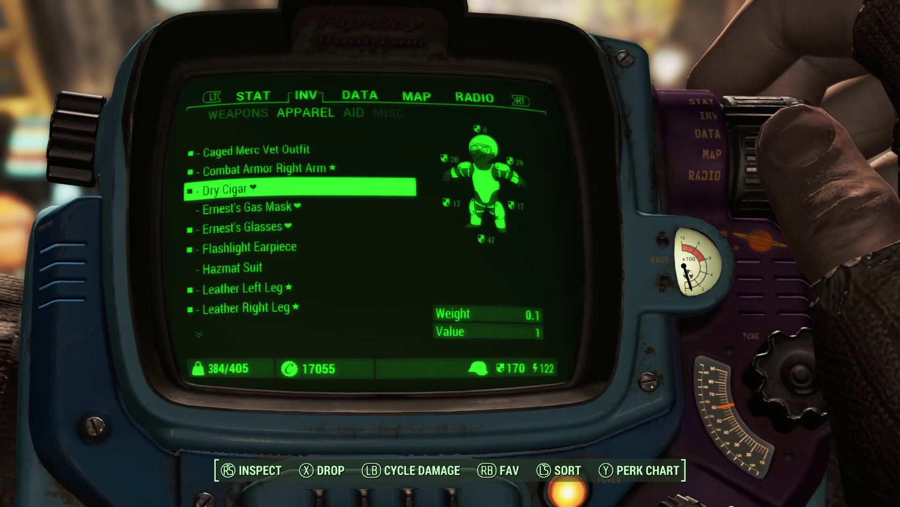
# Close the Pip-Boy and save and quit Fallout 4 to its main menu
pyautogui.press('Tab')
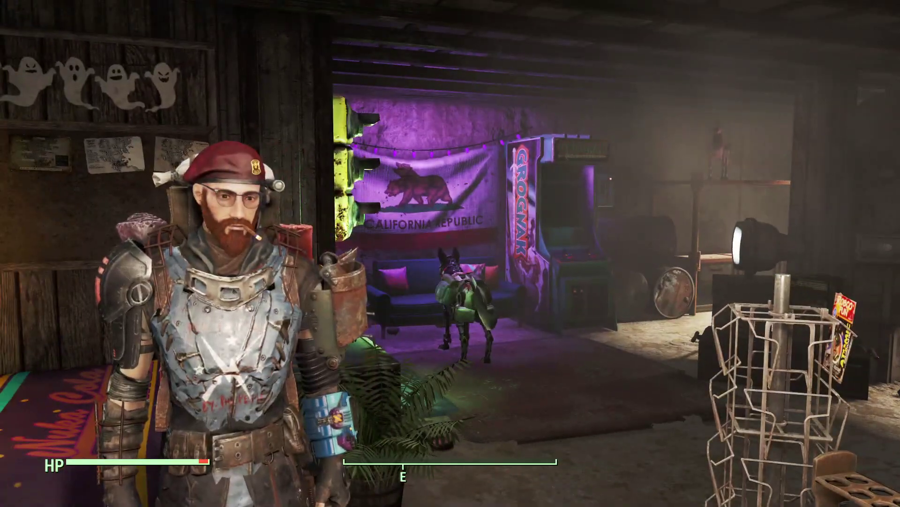
pyautogui.press('Escape')
pyautogui.press('Up')
pyautogui.press('Up')
pyautogui.press('Return')
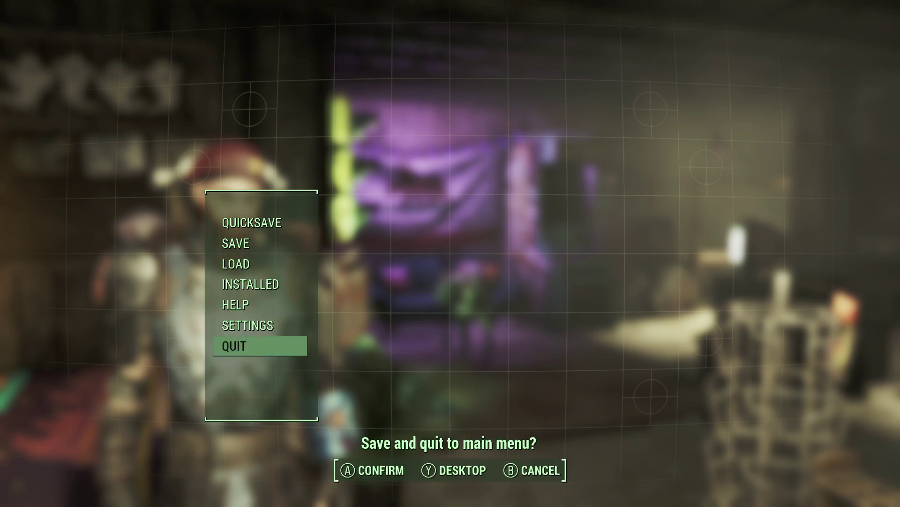
pyautogui.press('Return')
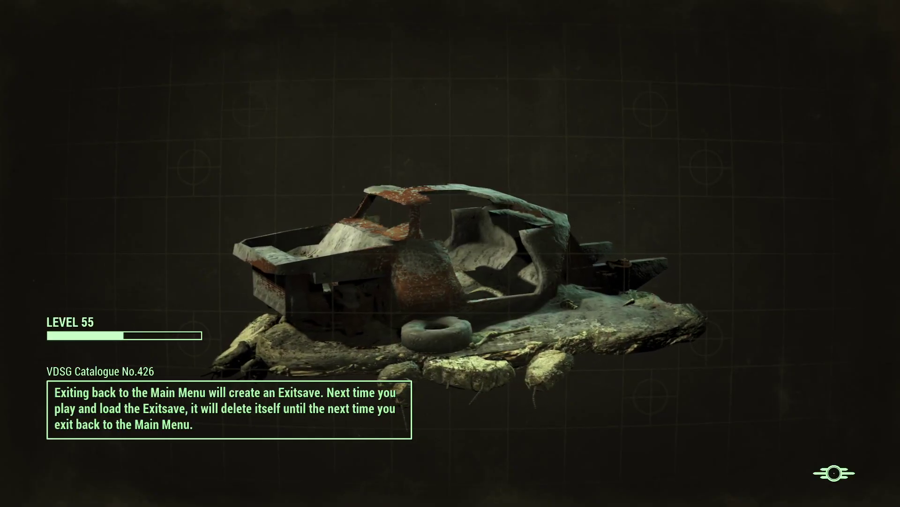
# Quit the game from its main menu to the desktop
pyautogui.press('Down')
pyautogui.press('Down')
pyautogui.press('Down')
pyautogui.press('Down')
pyautogui.press('Down')
pyautogui.press('Down')
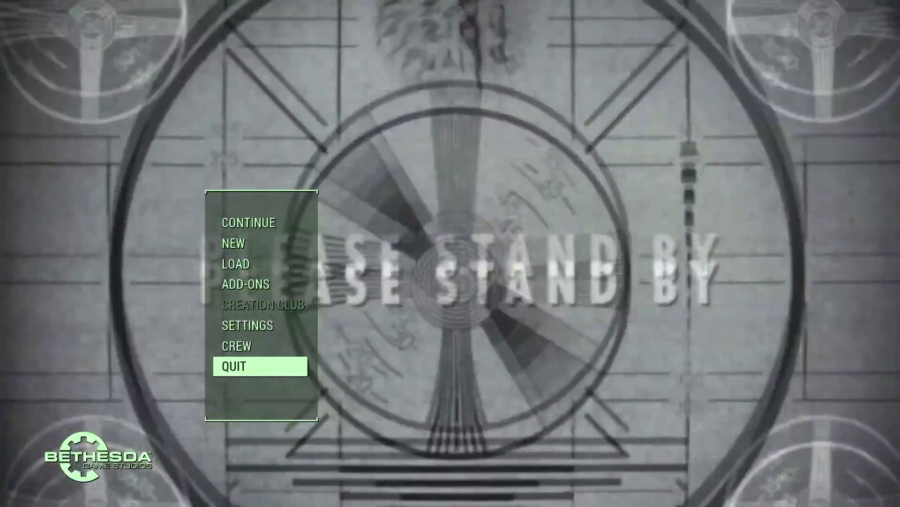
pyautogui.press('Return')
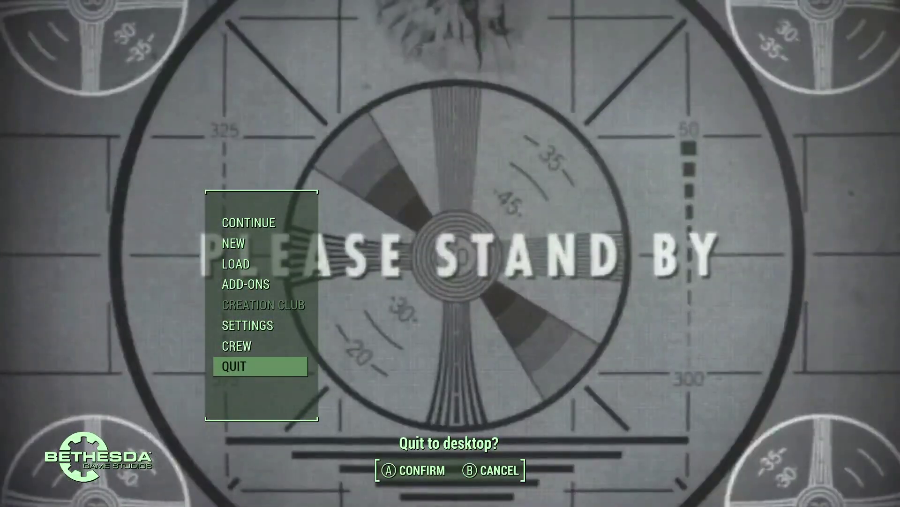
pyautogui.press('Return')
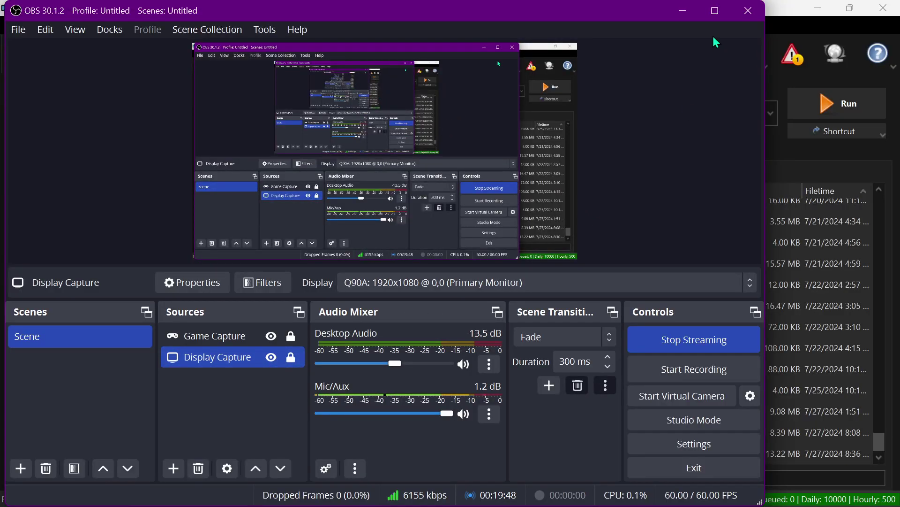
# Minimize the OBS window and choose FO4Edit as the program to run in Mod Organizer
pyautogui.click(686, 11)
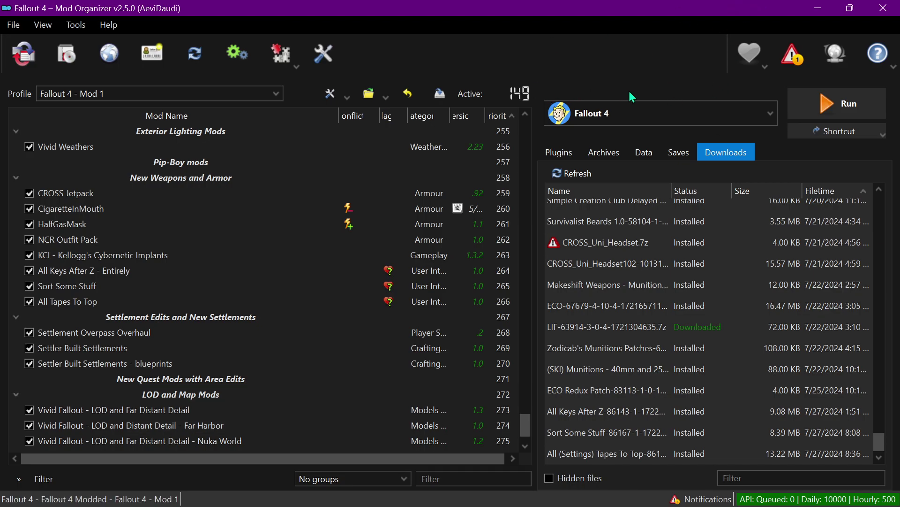
pyautogui.click(760, 116)
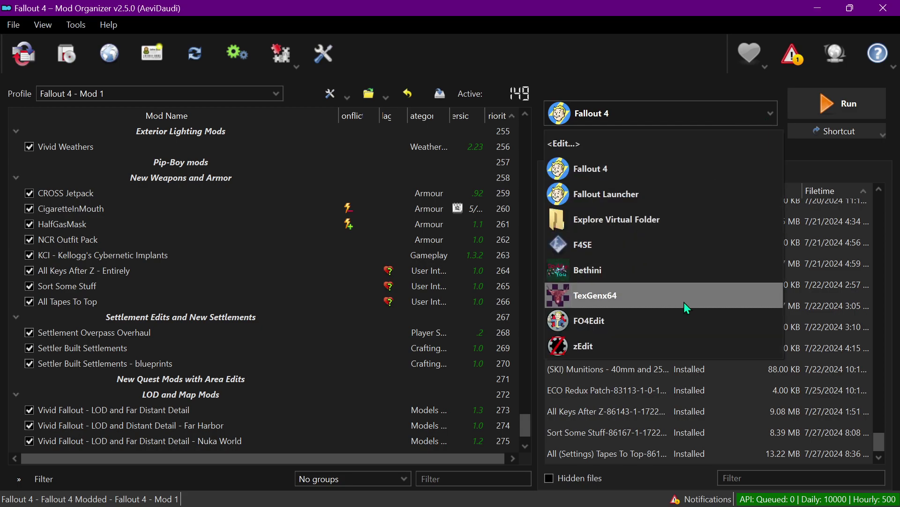
pyautogui.click(647, 324)
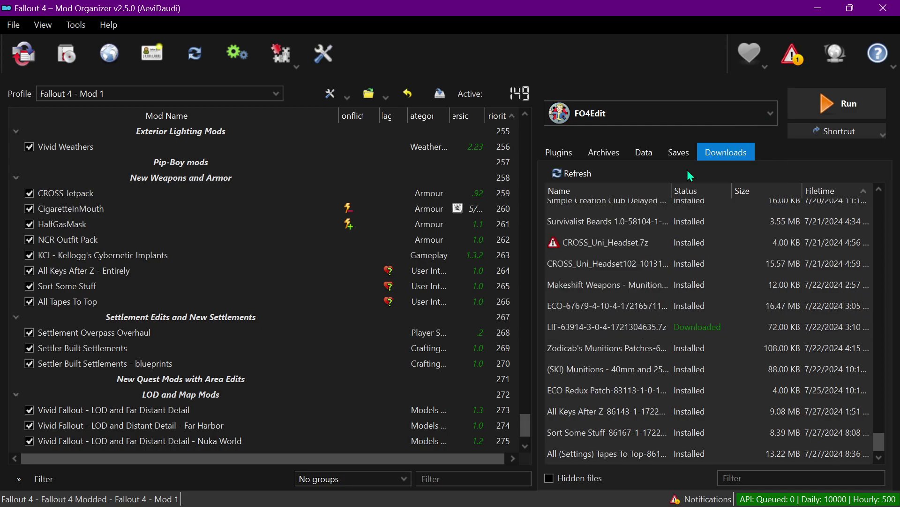
# Rename the Sort Some Stuff mod as "Sort Some Stuff - Supreme"
pyautogui.scroll(-1, 418, 244)
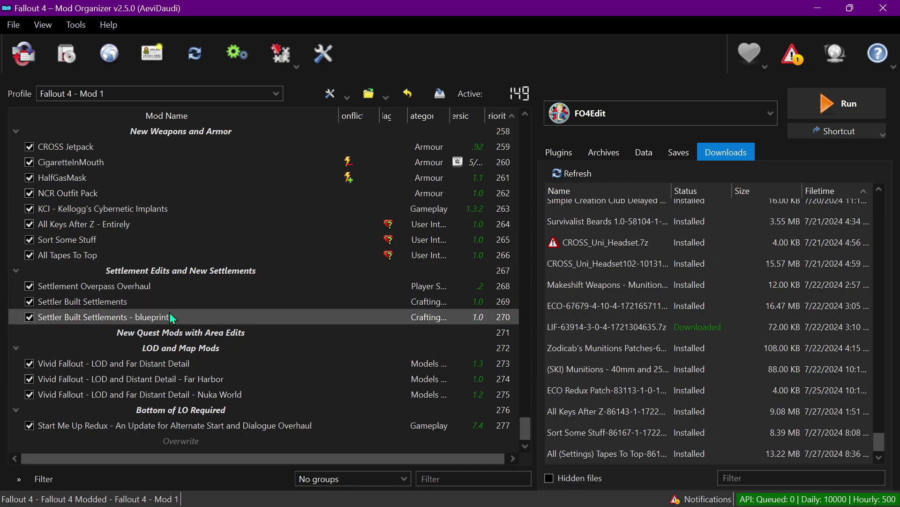
pyautogui.click(65, 224)
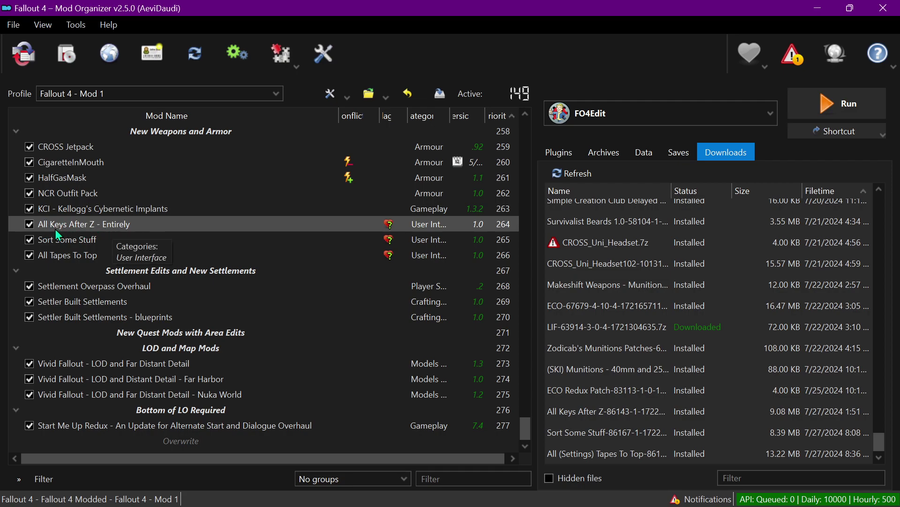
pyautogui.click(106, 241)
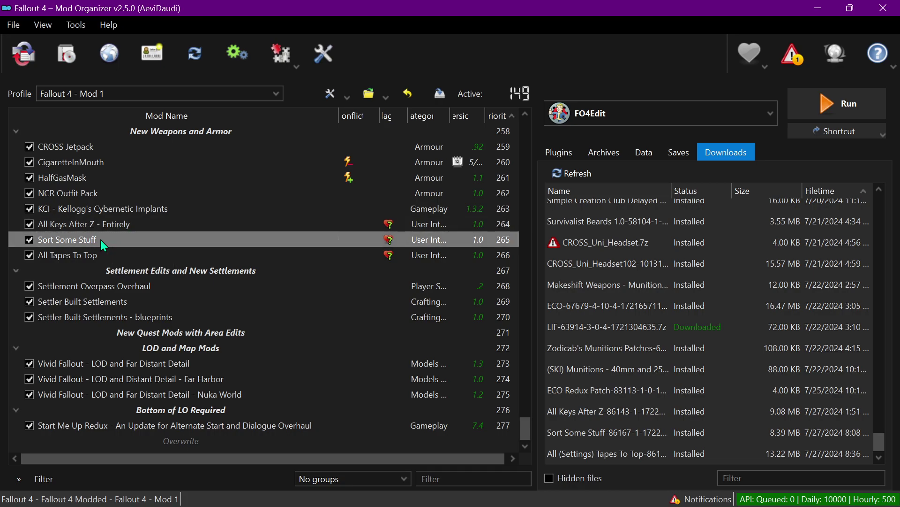
pyautogui.click(105, 241)
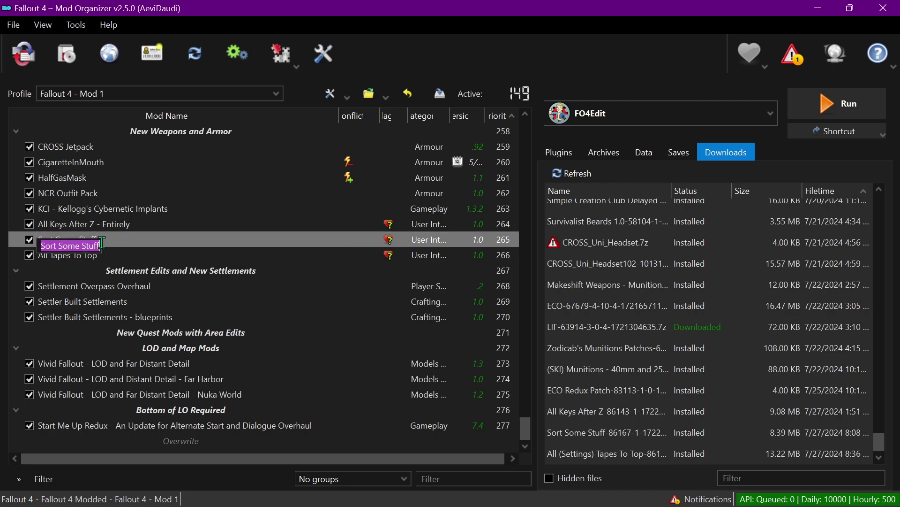
pyautogui.press('End')
pyautogui.write('- Su')
pyautogui.write('ppor')
pyautogui.press('BackSpace')
pyautogui.press('BackSpace')
pyautogui.press('BackSpace')
pyautogui.press('BackSpace')
pyautogui.write('preme')
pyautogui.click(88, 226)
# Rename the All Tapes To Top mod as "All Tapes To Top - Totally"
pyautogui.click(92, 253)
pyautogui.click(90, 253)
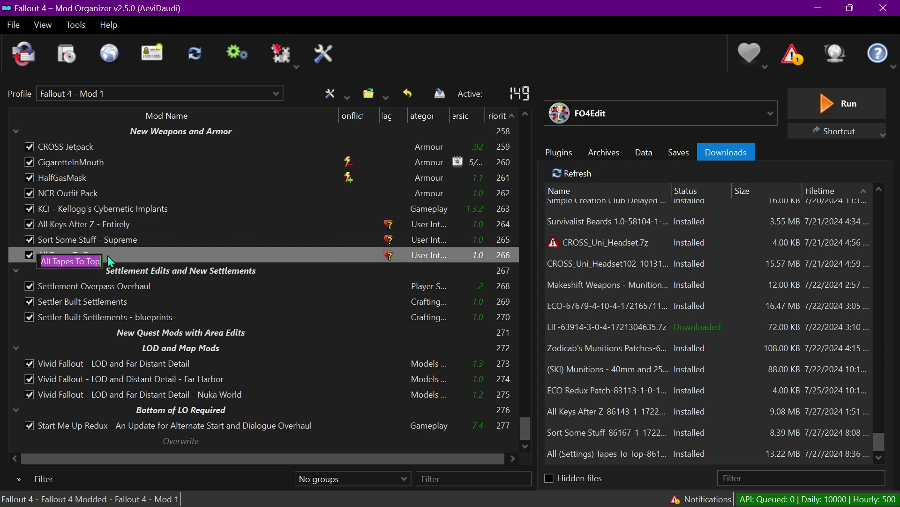
pyautogui.click(101, 259)
pyautogui.write('- Totally')
pyautogui.click(113, 235)
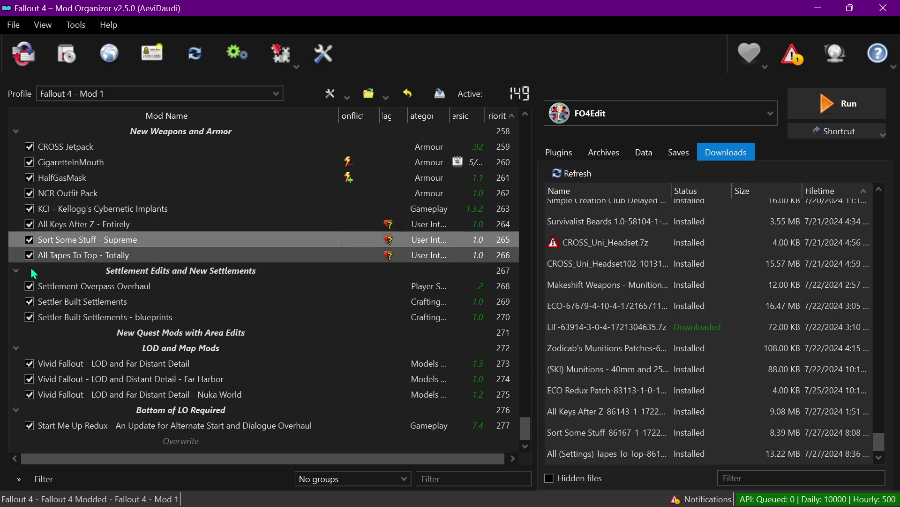
# Launch FO4Edit from Mod Organizer
pyautogui.click(812, 110)
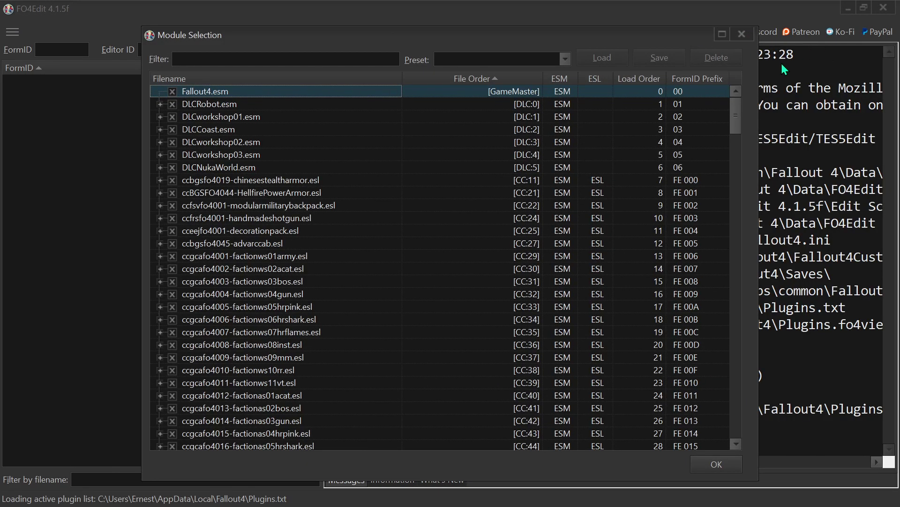
pyautogui.rightClick(173, 94)
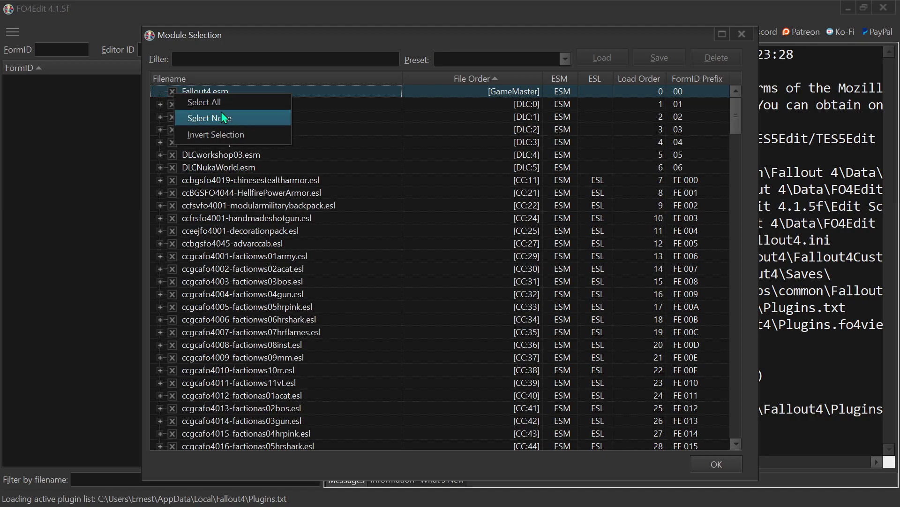
pyautogui.click(261, 76)
pyautogui.scroll(7, 331, 184)
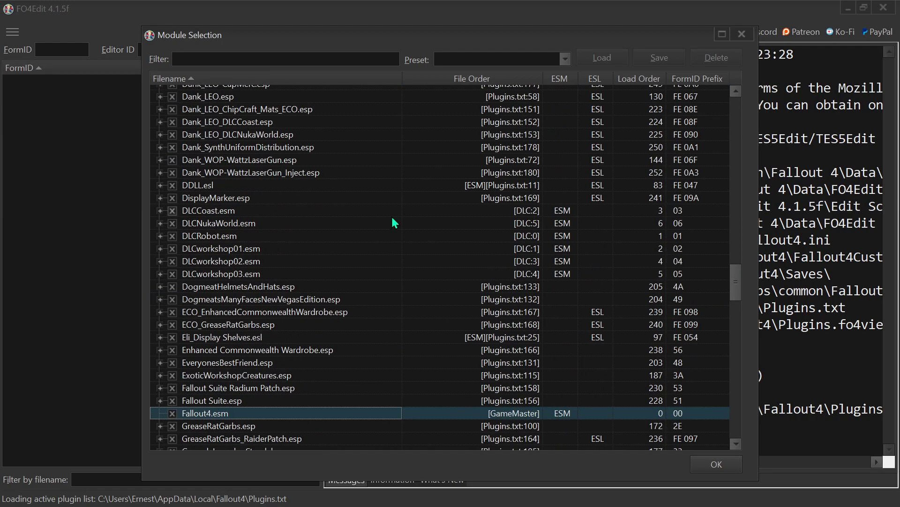
pyautogui.moveTo(742, 281); pyautogui.dragTo(736, 117)
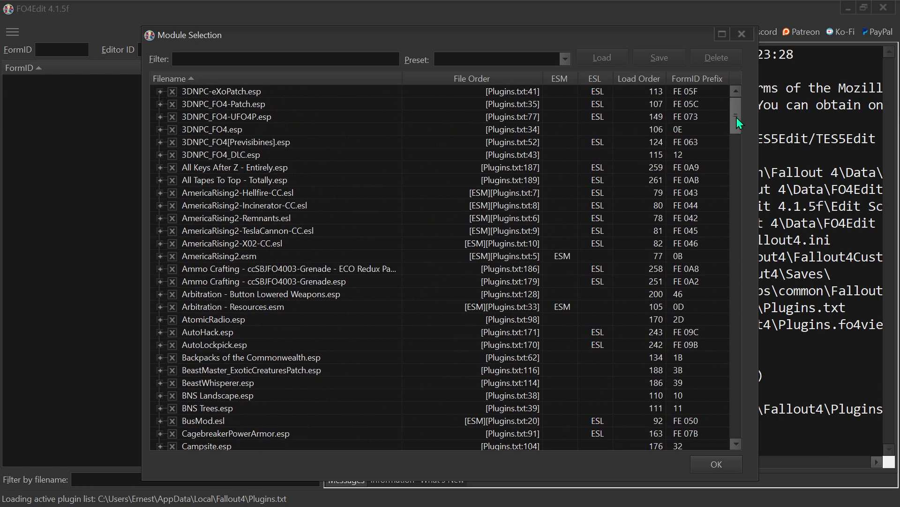
pyautogui.click(523, 77)
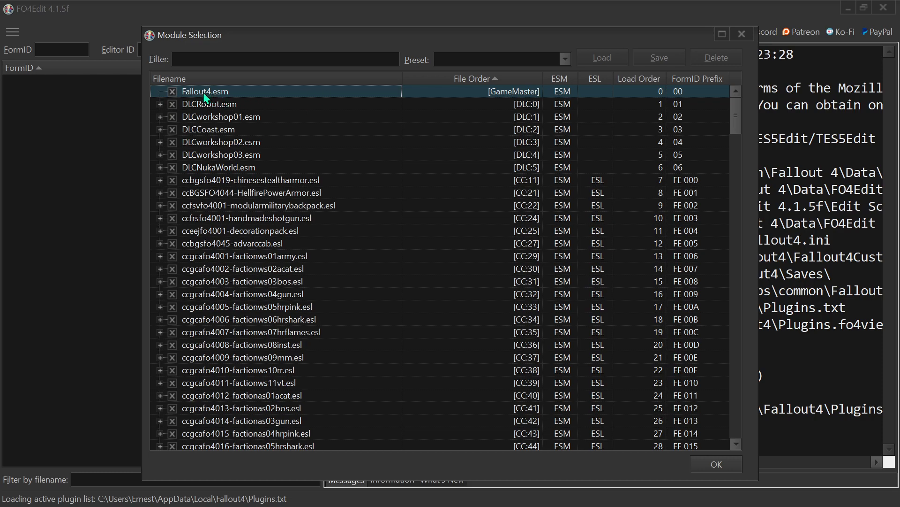
# Deselect all modules, and select only All Tapes To Top - Totally.esp, Sort Some Stuff - Supreme.esp and All Keys After Z - Entirely.esp
pyautogui.rightClick(172, 91)
pyautogui.click(214, 134)
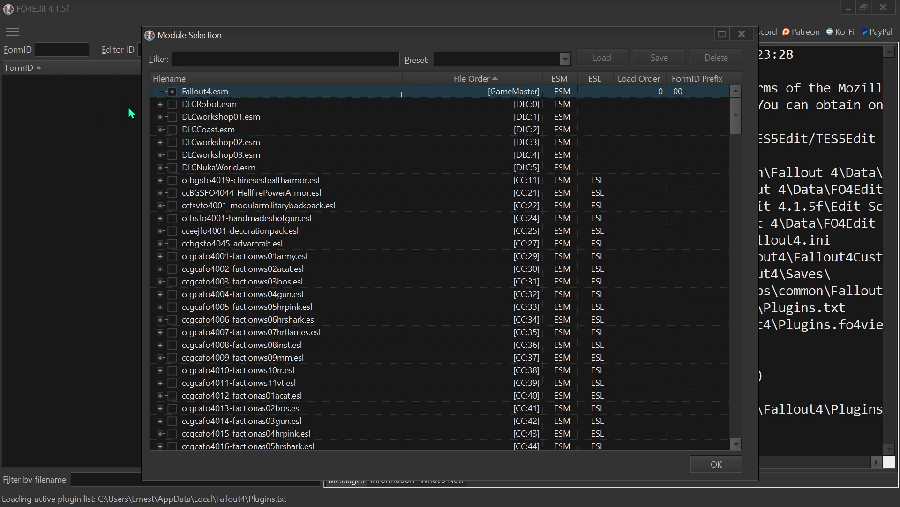
pyautogui.moveTo(736, 124); pyautogui.dragTo(739, 454)
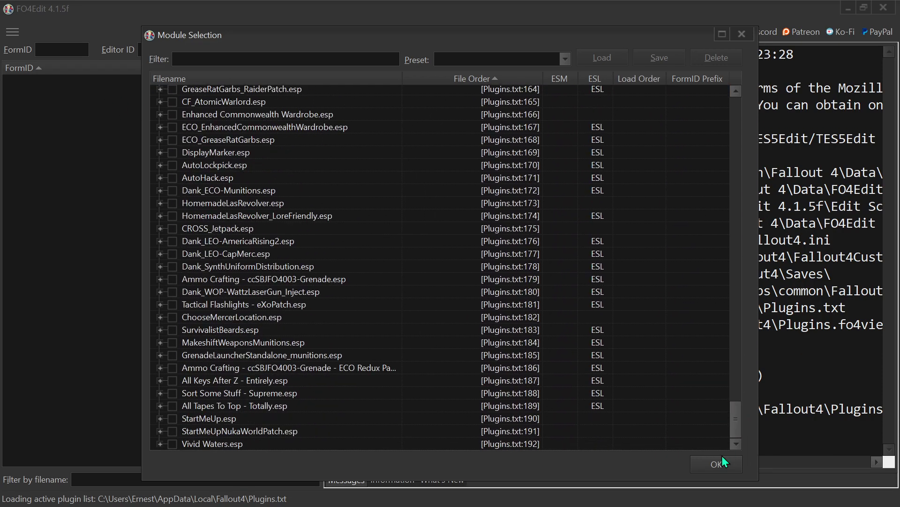
pyautogui.click(172, 405)
pyautogui.click(173, 394)
pyautogui.click(174, 381)
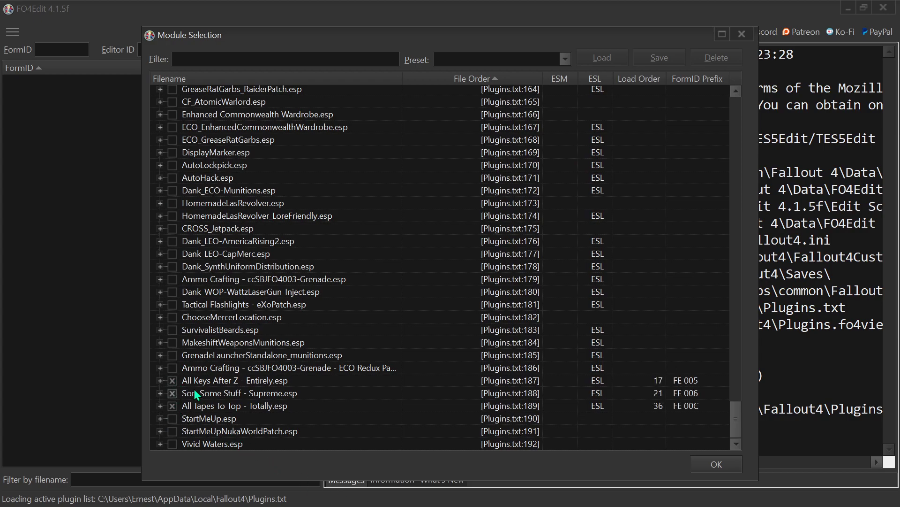
# Add Dank_LAB.esp, SKKMoveWorkshopMarkers.esp and SKKSettlementAttackSystem.esp to the modules to load
pyautogui.scroll(8, 201, 392)
pyautogui.click(173, 330)
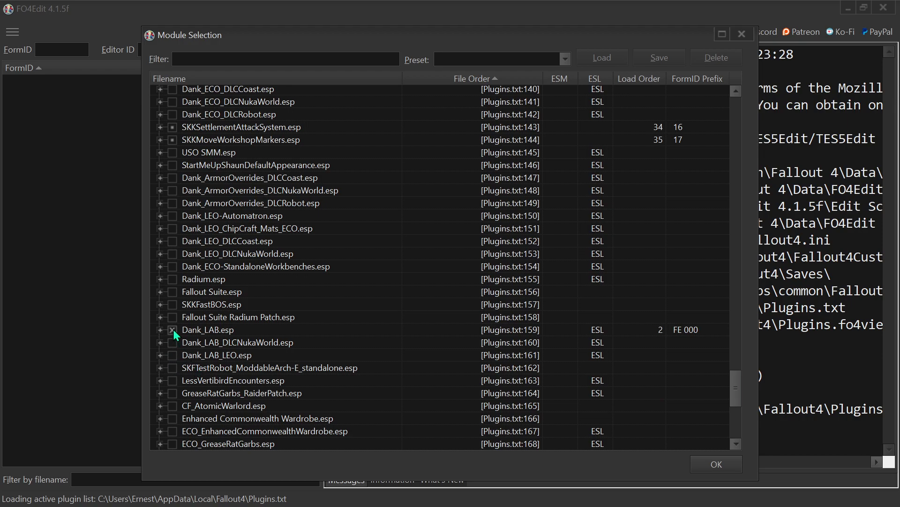
pyautogui.scroll(3, 202, 347)
pyautogui.scroll(1, 202, 347)
pyautogui.scroll(-3, 204, 360)
pyautogui.scroll(3, 187, 329)
pyautogui.click(172, 286)
pyautogui.click(173, 280)
# Add CigaretteInMouth.esp, HalfGasMask.esp, BeastWhisperer.esp and OWR_OWT.esp to the modules to load
pyautogui.scroll(8, 210, 327)
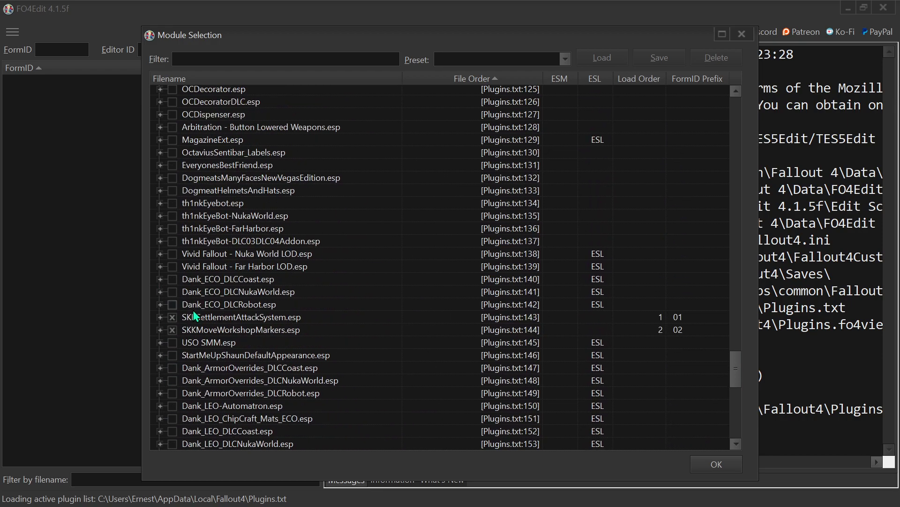
pyautogui.click(172, 266)
pyautogui.click(172, 253)
pyautogui.scroll(2, 187, 282)
pyautogui.click(172, 291)
pyautogui.scroll(2, 196, 314)
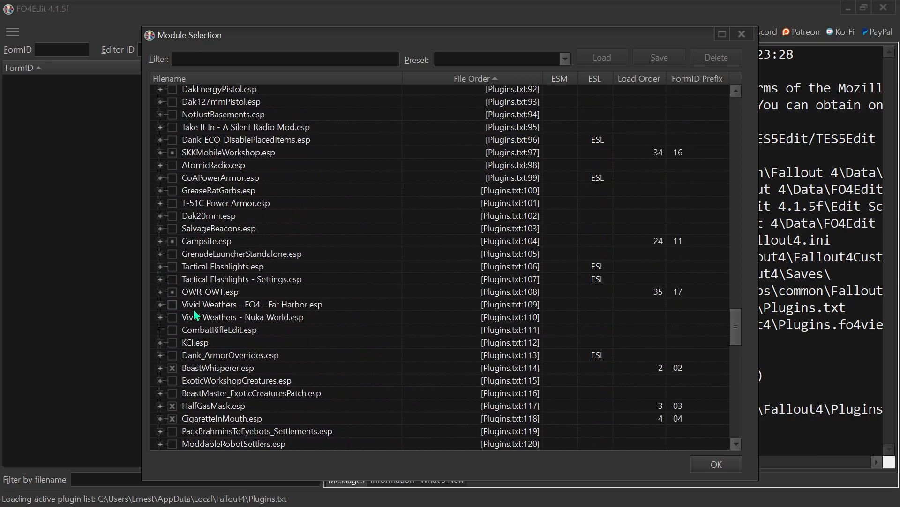
pyautogui.click(173, 292)
# Add Campsite.esp and SKKMobileWorkshop.esp to the modules to load
pyautogui.scroll(2, 189, 310)
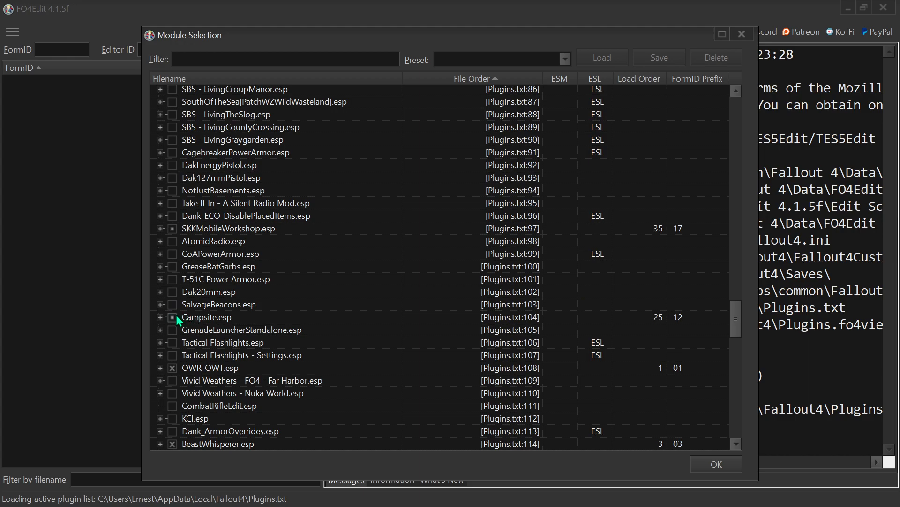
pyautogui.click(174, 315)
pyautogui.scroll(2, 188, 319)
pyautogui.click(173, 304)
# Add SKKWorkshopUtilities.esp, Dank_ECO.esp and Backpacks of the Commonwealth.esp to the modules to load
pyautogui.scroll(5, 183, 310)
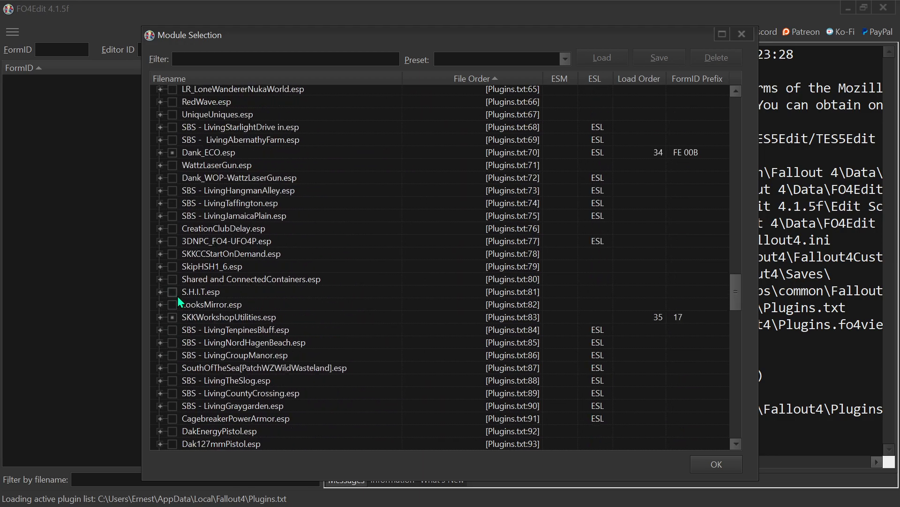
pyautogui.scroll(5, 198, 321)
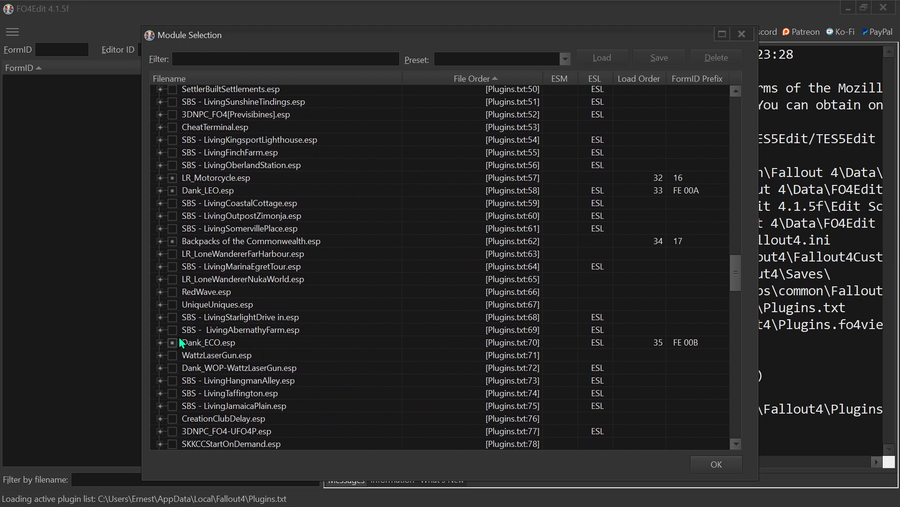
pyautogui.scroll(2, 183, 328)
pyautogui.click(172, 317)
# Add Dank_LEO.esp, LR_Motorcycle.esp, Vivid Weathers - FO4.esp and WZWildWasteland.esp to the modules to load
pyautogui.scroll(1, 197, 338)
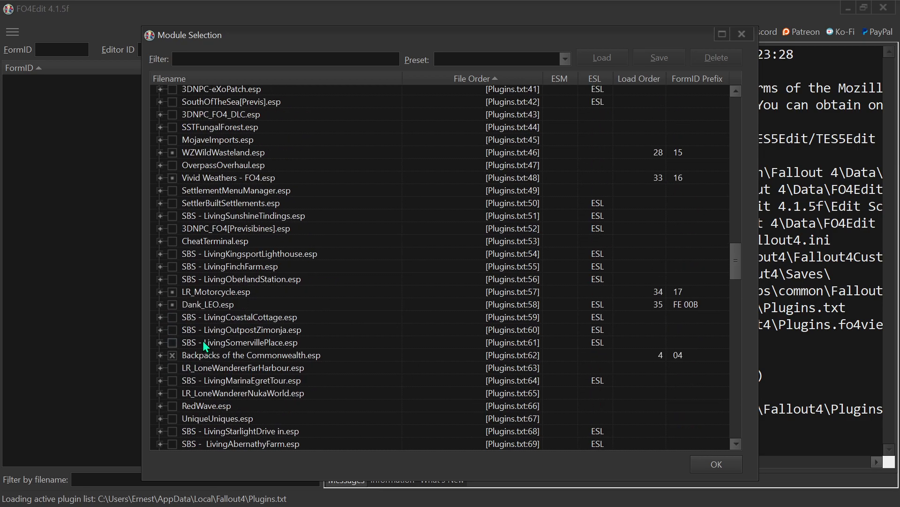
pyautogui.click(174, 304)
pyautogui.click(173, 292)
pyautogui.scroll(3, 210, 328)
pyautogui.click(173, 291)
pyautogui.click(173, 266)
# Add 3DNPC_FO4.esp and Munitions - An Ammo Expansion.esl to the modules to load
pyautogui.scroll(4, 197, 313)
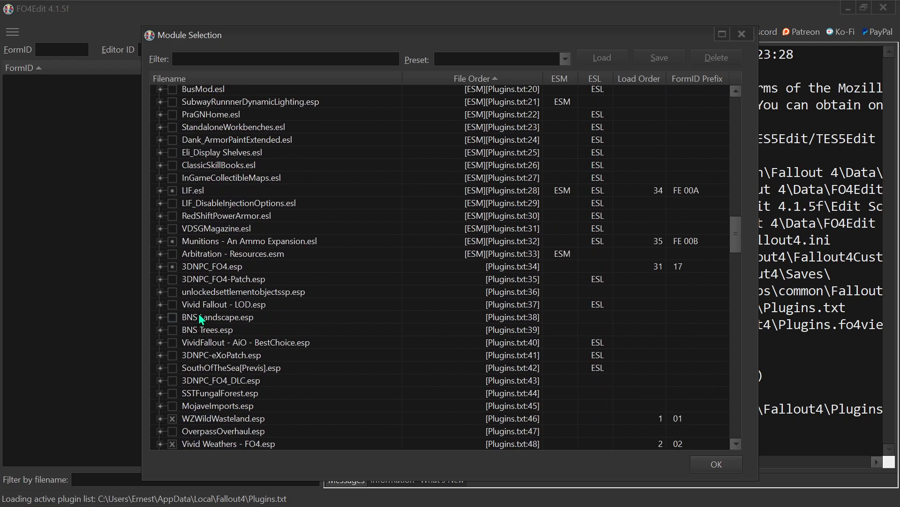
pyautogui.scroll(1, 202, 321)
pyautogui.click(173, 305)
pyautogui.click(173, 279)
# Add AmericaRising2.esm, SouthOfTheSea.esm and MutantMenagerie.esm to the modules to load
pyautogui.scroll(2, 173, 281)
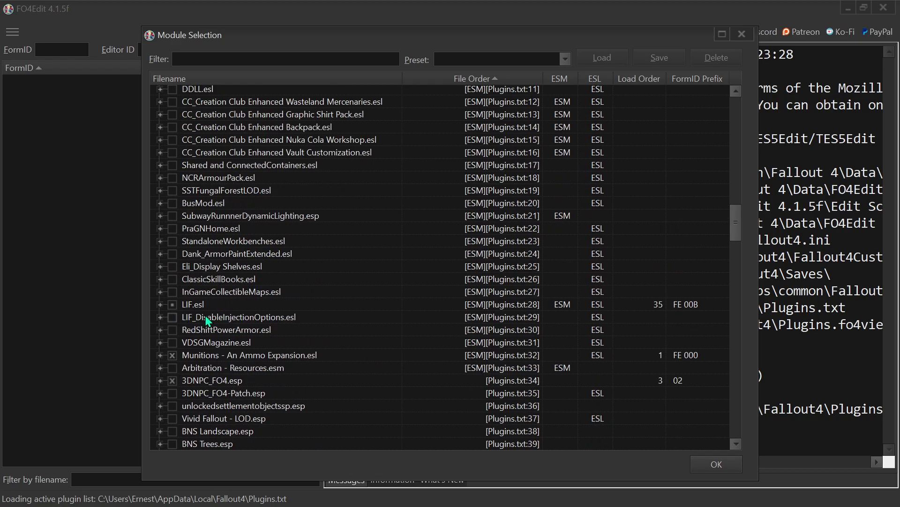
pyautogui.scroll(2, 172, 302)
pyautogui.scroll(4, 199, 312)
pyautogui.scroll(-3, 211, 295)
pyautogui.scroll(3, 204, 300)
pyautogui.click(173, 241)
pyautogui.click(172, 229)
pyautogui.click(171, 216)
# Add ccOTMFO4001-Remnants.esl, ccbgsfo4117-capmerc.esl and ccFSVFO4007-Halloween.esl to the modules to load
pyautogui.scroll(2, 205, 275)
pyautogui.click(173, 253)
pyautogui.scroll(2, 207, 277)
pyautogui.click(173, 278)
pyautogui.click(173, 266)
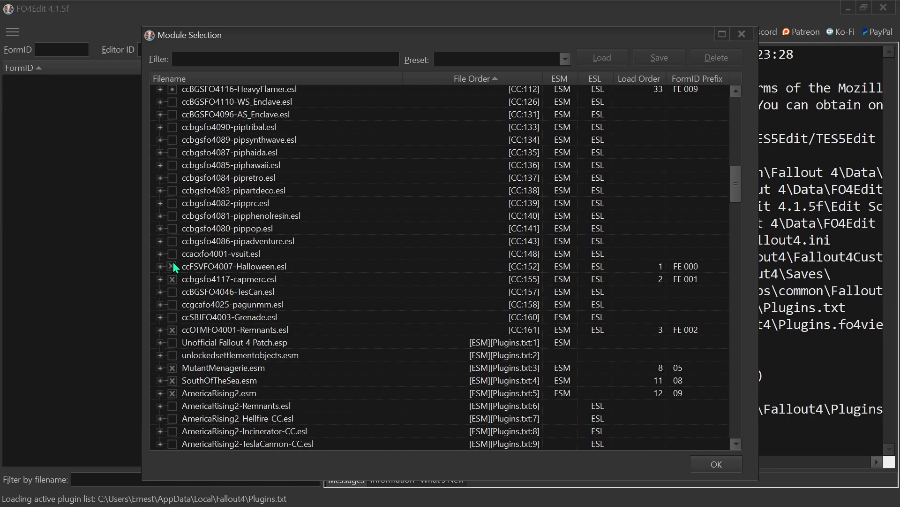
# Add ccBGSFO4116-HeavyFlamer.esl and cceejfo4002-nuka.esl to the modules to load
pyautogui.scroll(4, 191, 275)
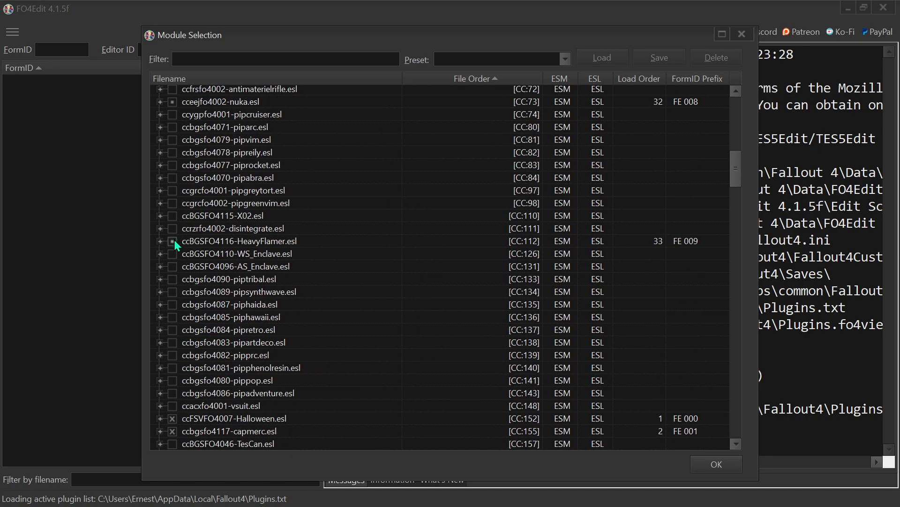
pyautogui.click(172, 240)
pyautogui.scroll(3, 213, 268)
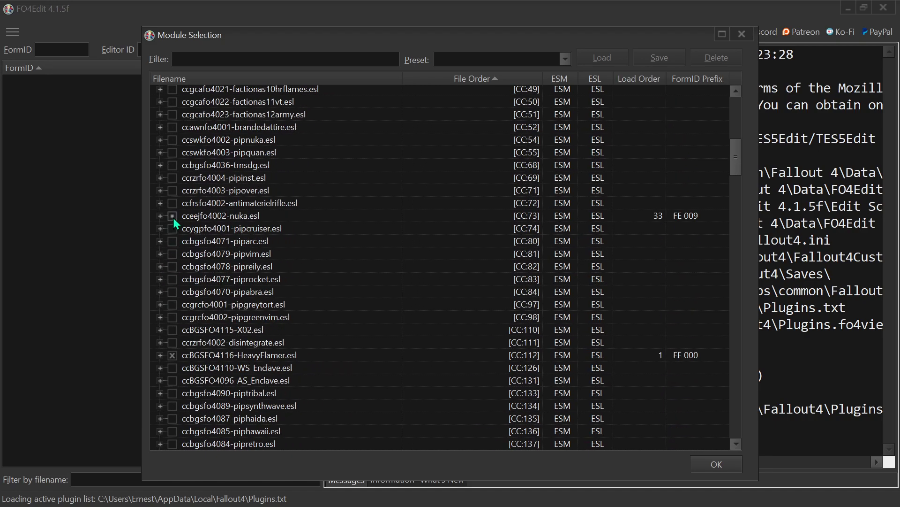
pyautogui.click(173, 216)
# Add the DLC master files and Fallout4.esm to the selection, and load all the selected modules
pyautogui.scroll(6, 212, 271)
pyautogui.scroll(5, 210, 276)
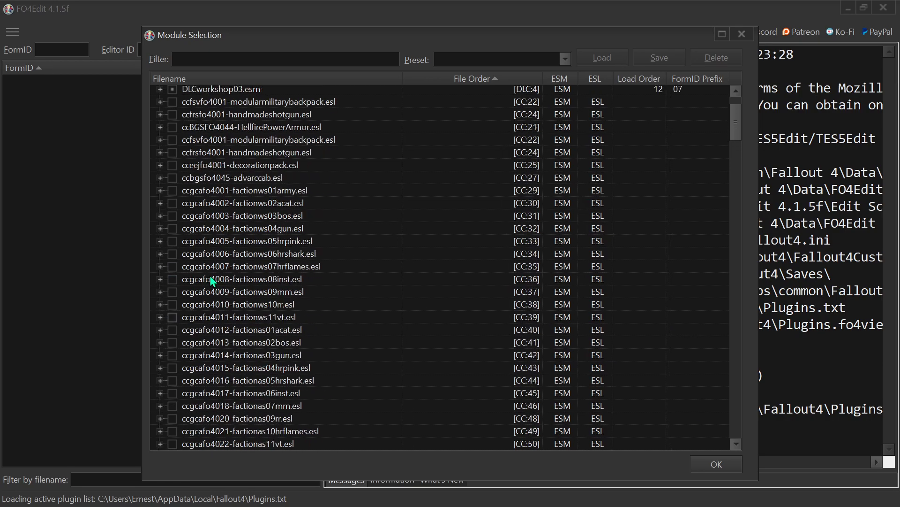
pyautogui.click(172, 154)
pyautogui.click(173, 142)
pyautogui.click(172, 130)
pyautogui.click(172, 116)
pyautogui.click(172, 104)
pyautogui.click(173, 92)
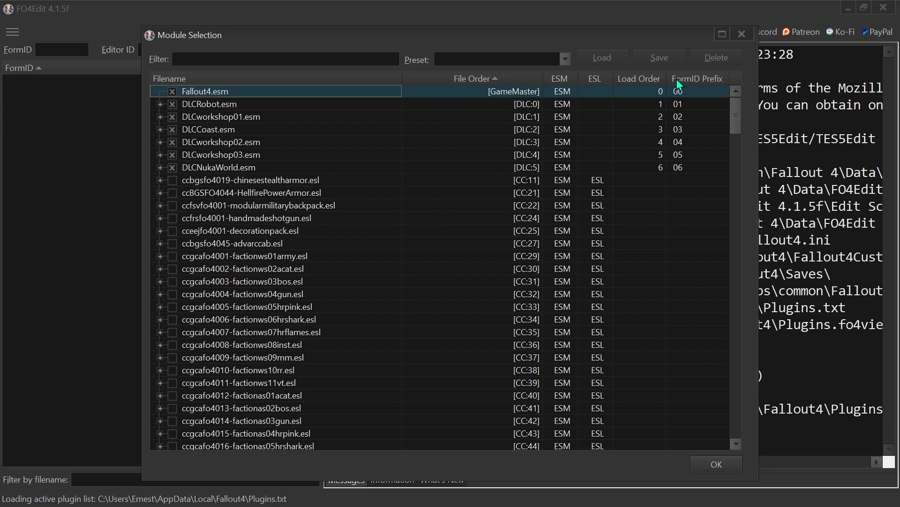
pyautogui.click(717, 464)
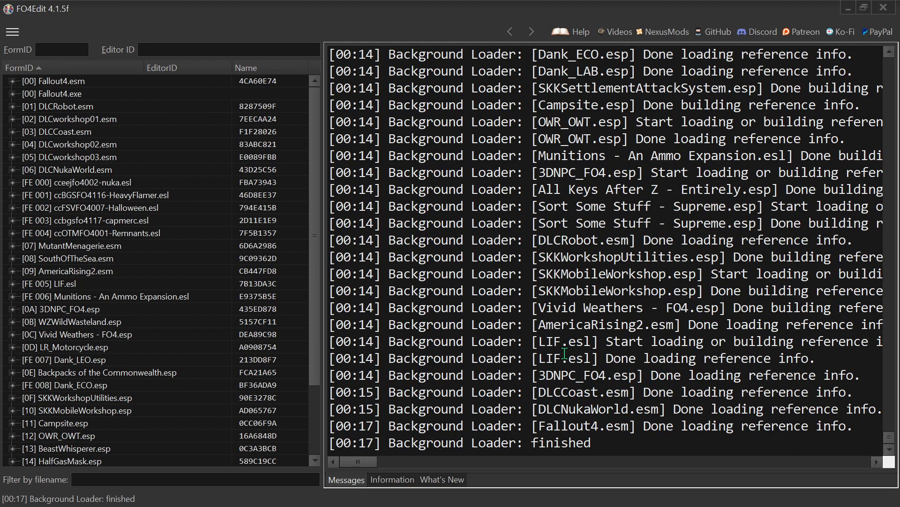
# View the file headers of All Tapes To Top - Totally.esp and All Keys After Z - Entirely.esp
pyautogui.scroll(-3, 192, 271)
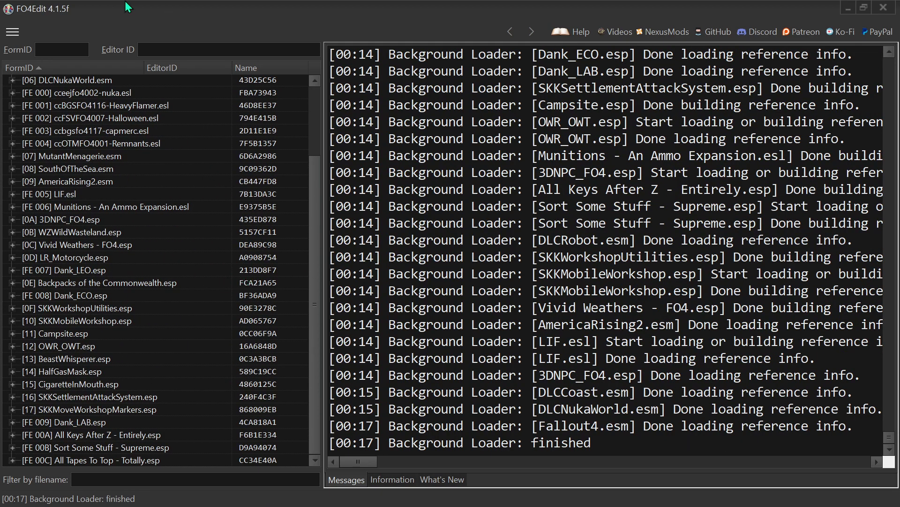
pyautogui.click(96, 460)
pyautogui.click(84, 434)
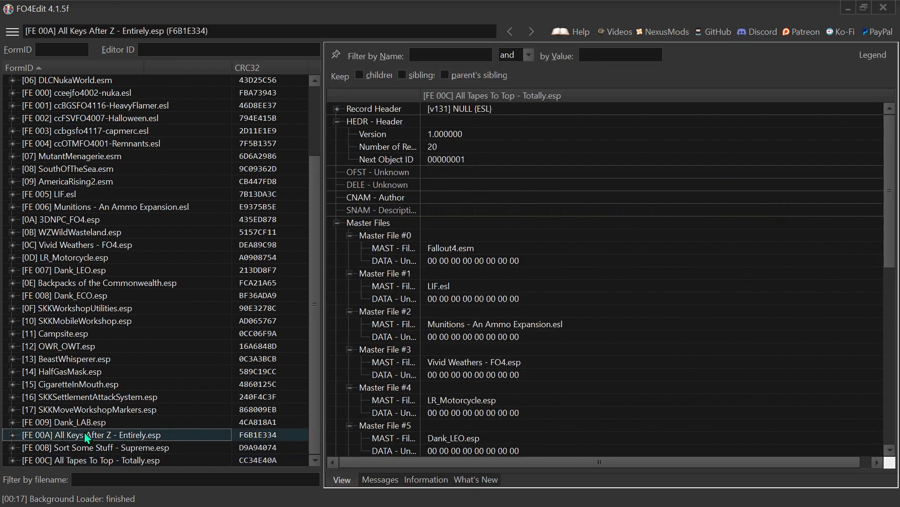
# Expand Fallout4.esm and its Key category to list the base game's key records
pyautogui.scroll(3, 117, 392)
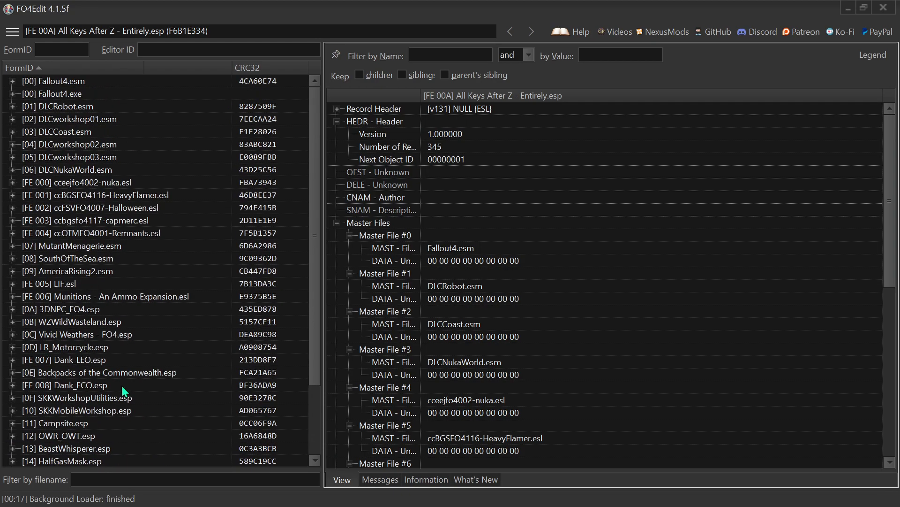
pyautogui.click(13, 81)
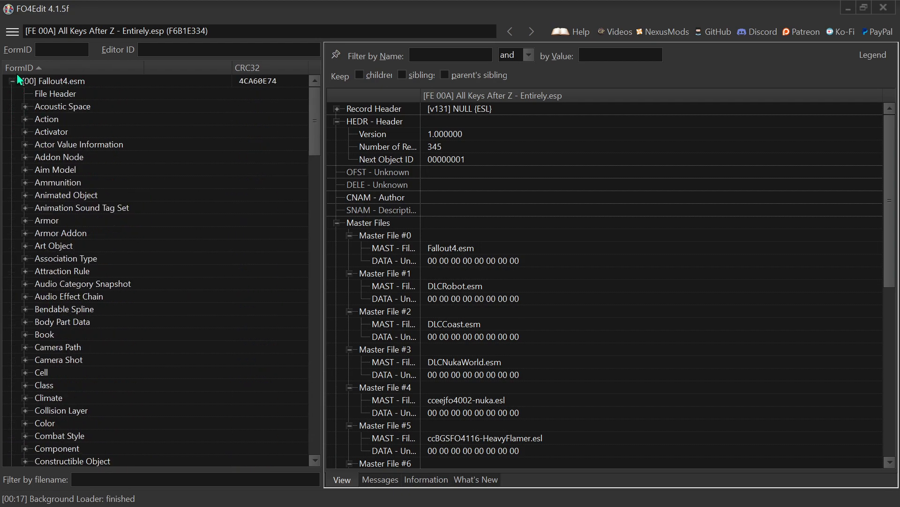
pyautogui.scroll(-11, 121, 259)
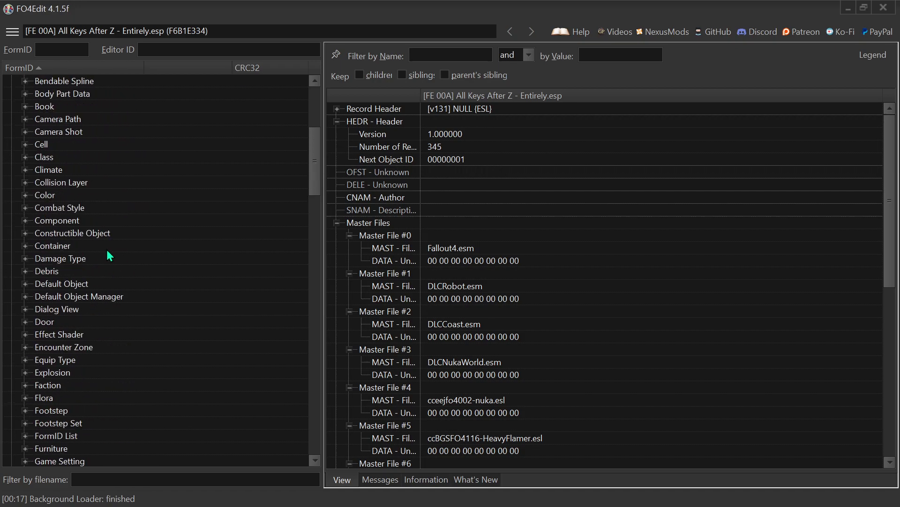
pyautogui.scroll(-5, 86, 253)
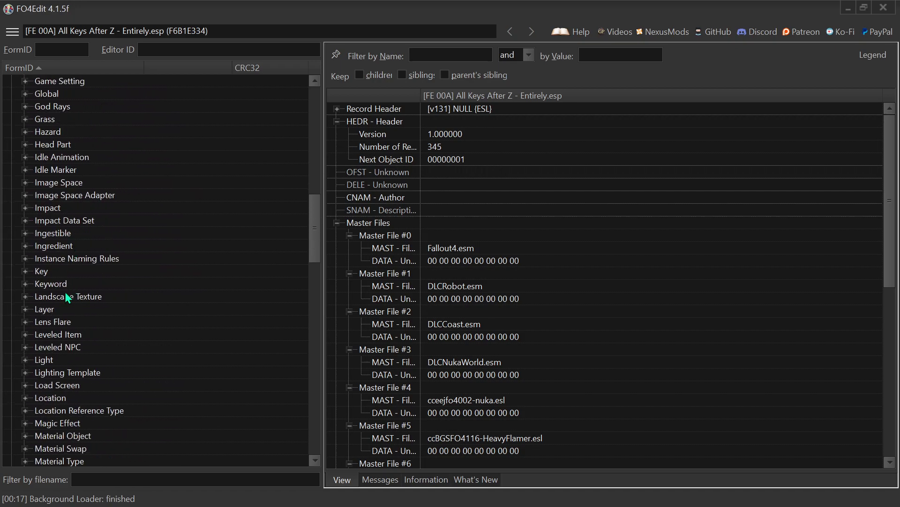
pyautogui.click(25, 271)
pyautogui.scroll(4, 195, 242)
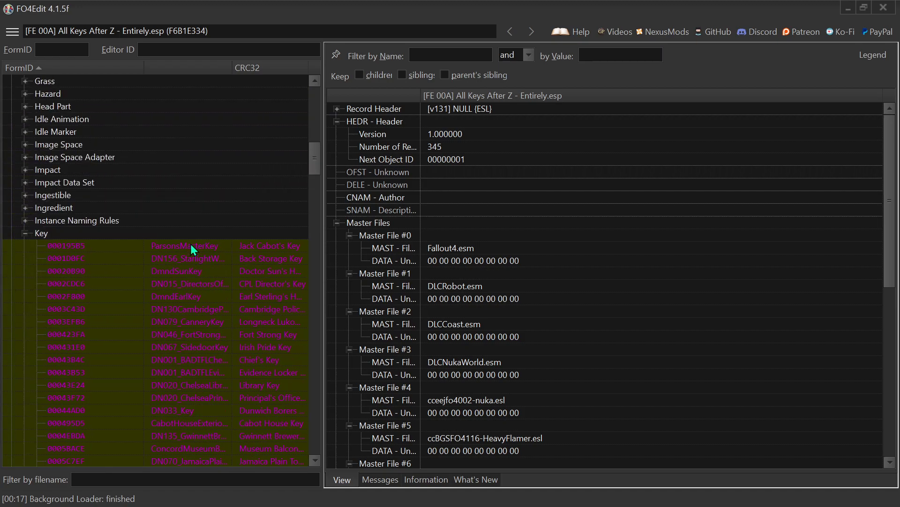
# Open the ParsonsMasterKey record and expand its Record Header to compare Fallout4.esm with the All Keys patch
pyautogui.scroll(-1, 190, 244)
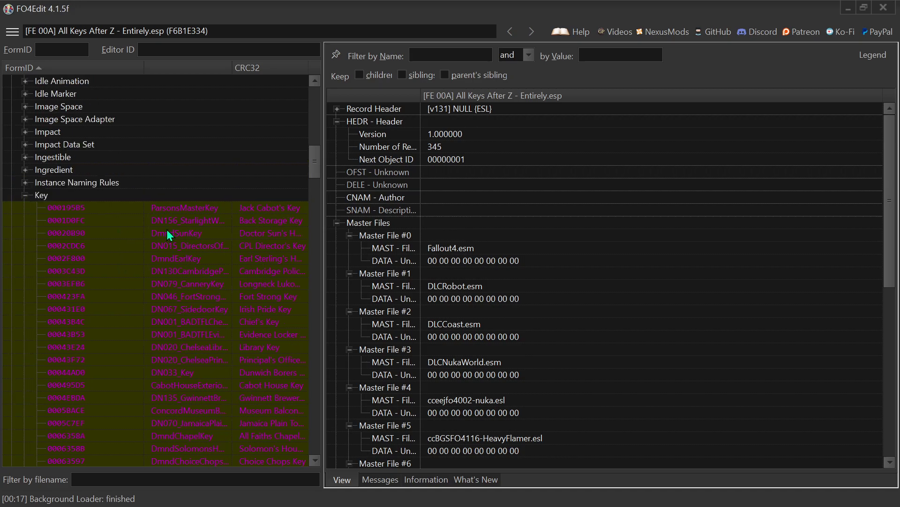
pyautogui.click(195, 206)
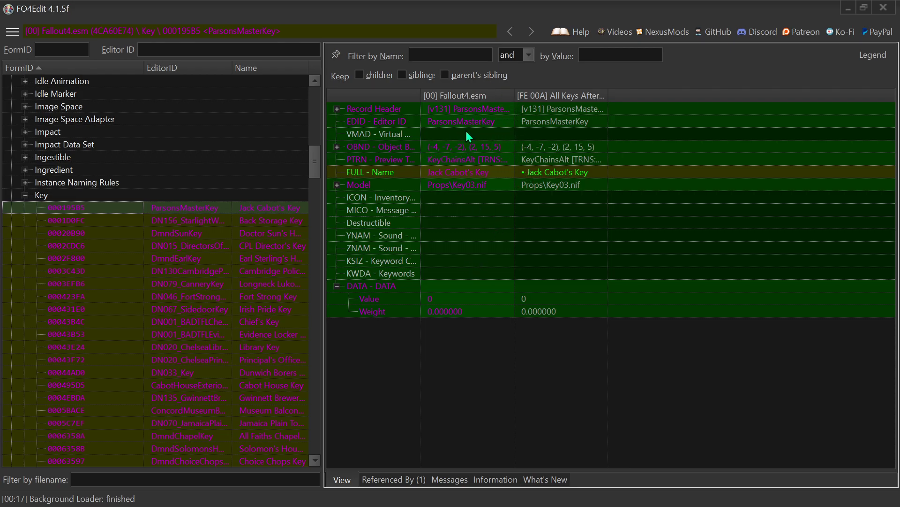
pyautogui.click(336, 108)
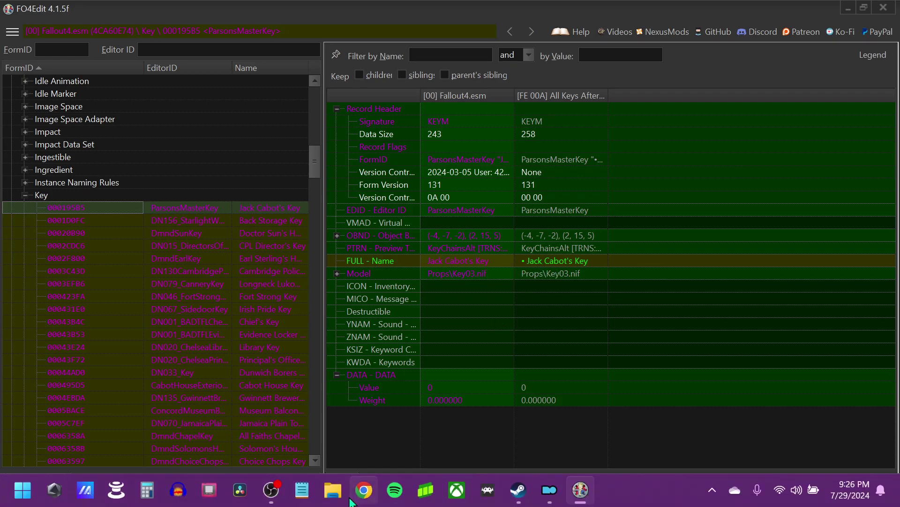
# Switch to Chrome, open the bookmarked ASCII Table page from the Fo4 folder and examine the character codes
pyautogui.click(364, 491)
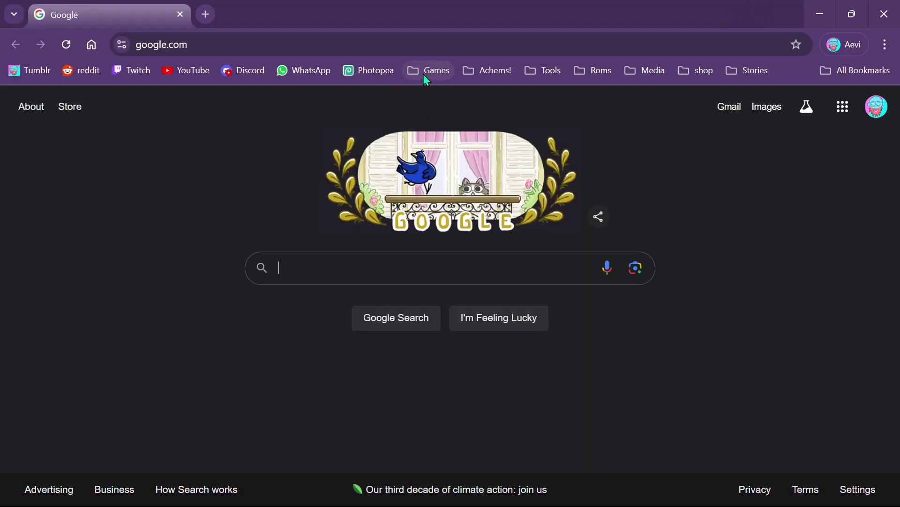
pyautogui.click(425, 76)
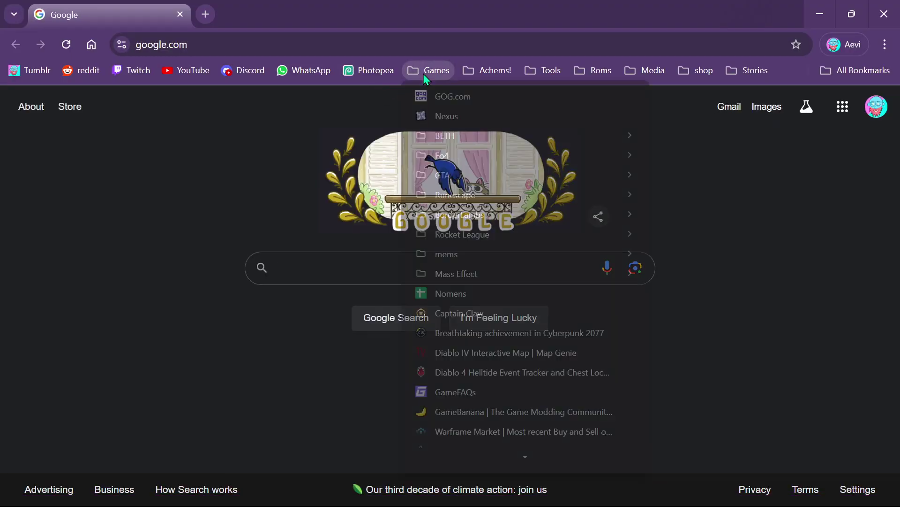
pyautogui.moveTo(468, 155)
pyautogui.scroll(-15, 239, 291)
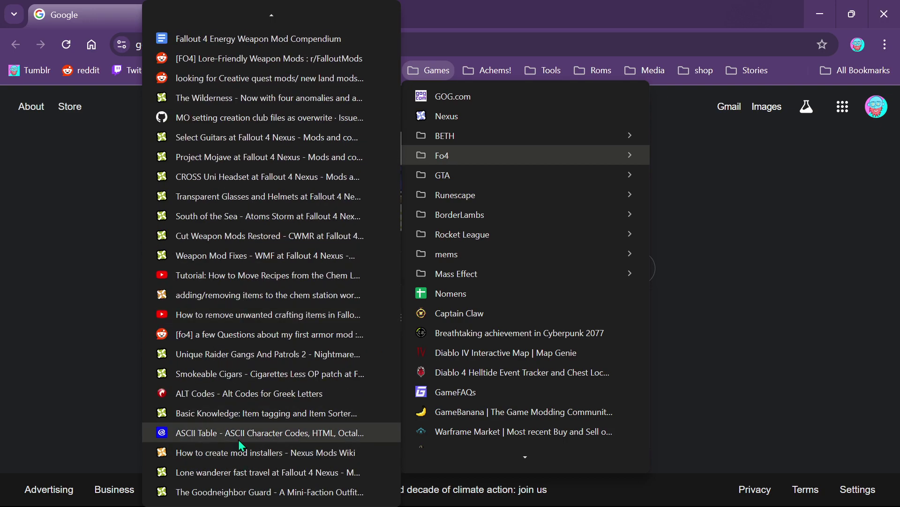
pyautogui.click(238, 437)
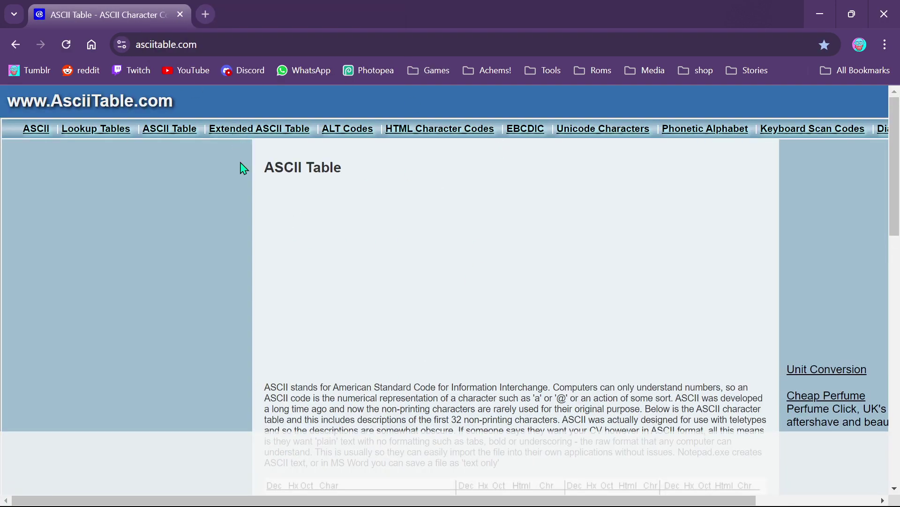
pyautogui.scroll(-10, 441, 253)
pyautogui.scroll(-1, 447, 247)
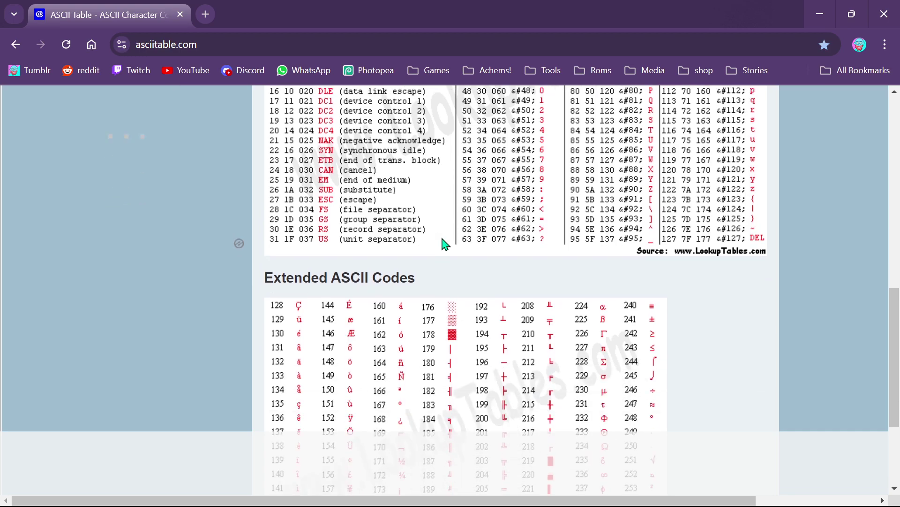
pyautogui.scroll(4, 446, 241)
pyautogui.click(16, 45)
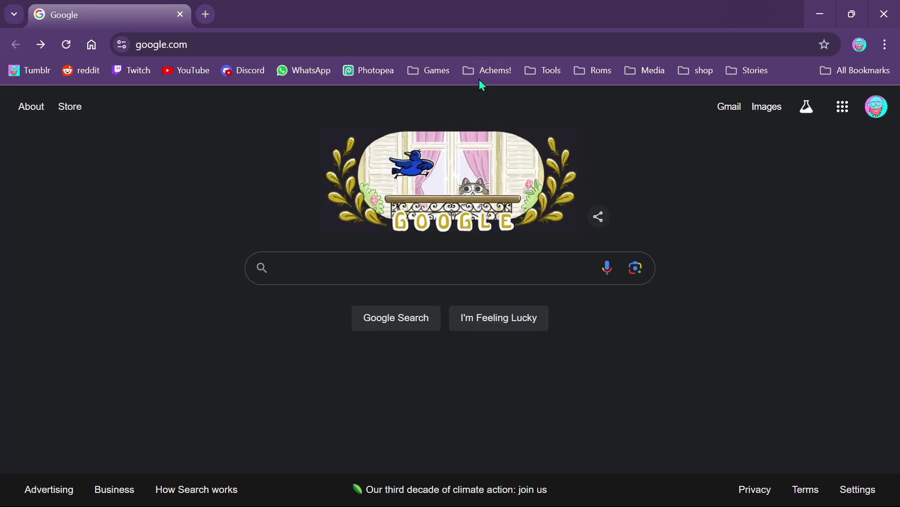
pyautogui.click(429, 70)
pyautogui.click(274, 139)
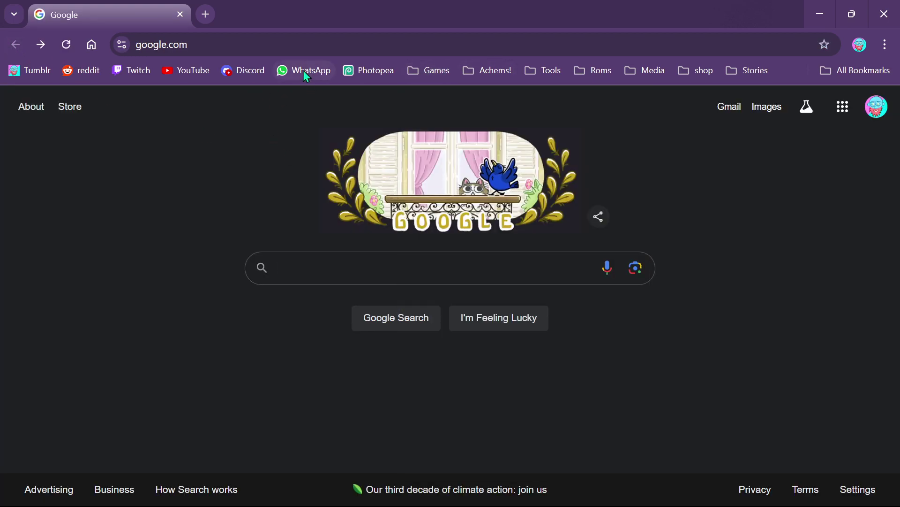
pyautogui.click(420, 70)
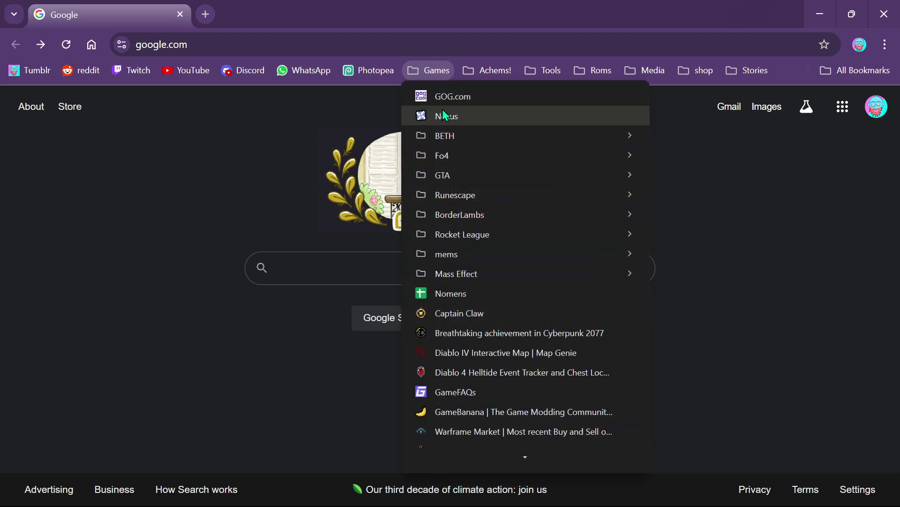
pyautogui.click(266, 125)
pyautogui.click(884, 14)
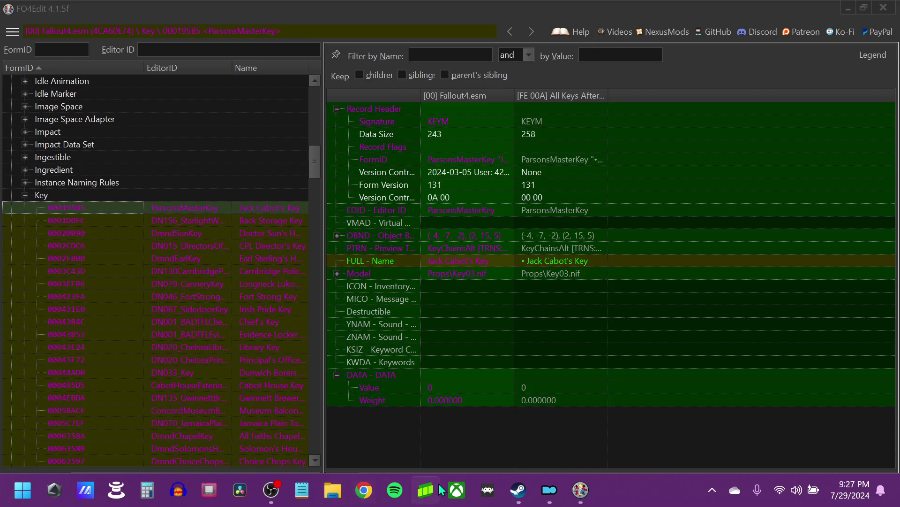
# Open a new Chrome window, go to the bookmarked Nexus Mods site and switch the game from Skyrim Special Edition to Fallout 4
pyautogui.rightClick(364, 490)
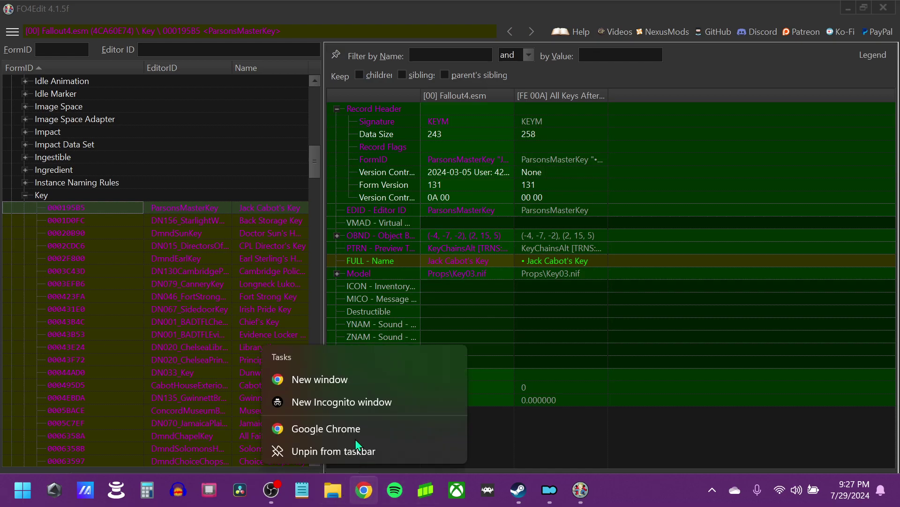
pyautogui.click(336, 381)
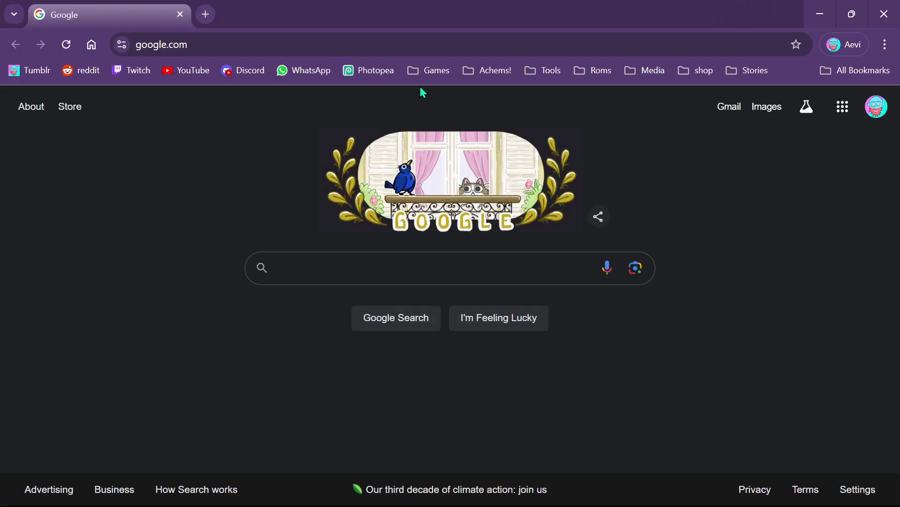
pyautogui.click(428, 73)
pyautogui.click(450, 117)
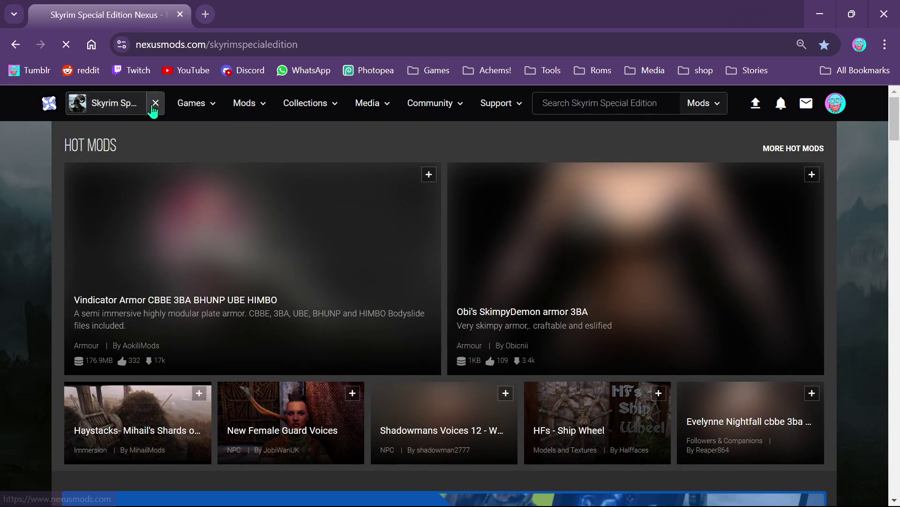
pyautogui.click(154, 104)
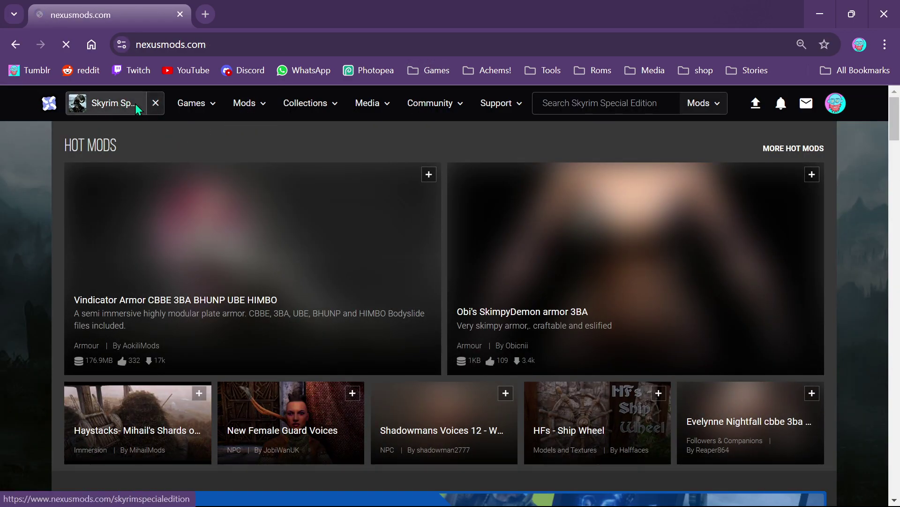
pyautogui.click(289, 413)
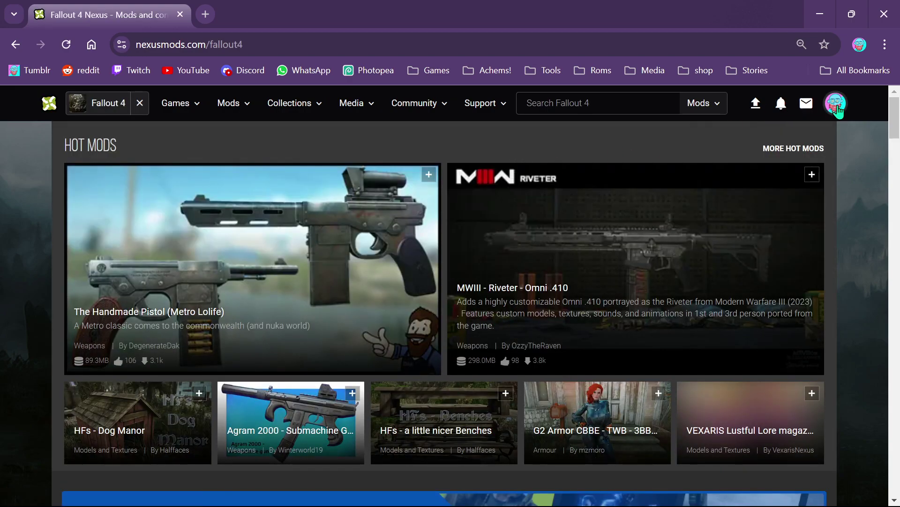
# Filter the Fallout 4 mods to those new this week and open the full list
pyautogui.scroll(-8, 521, 305)
pyautogui.scroll(1, 141, 346)
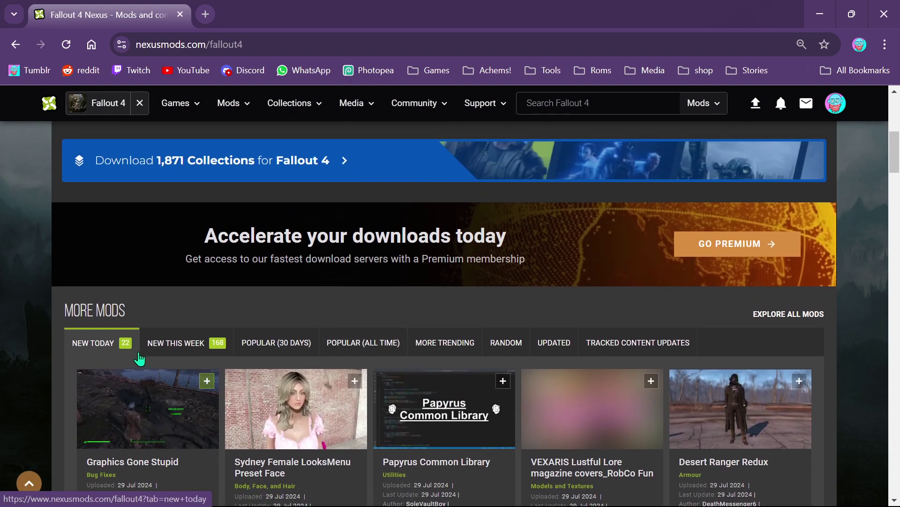
pyautogui.click(184, 344)
pyautogui.scroll(-10, 567, 371)
pyautogui.scroll(-15, 572, 373)
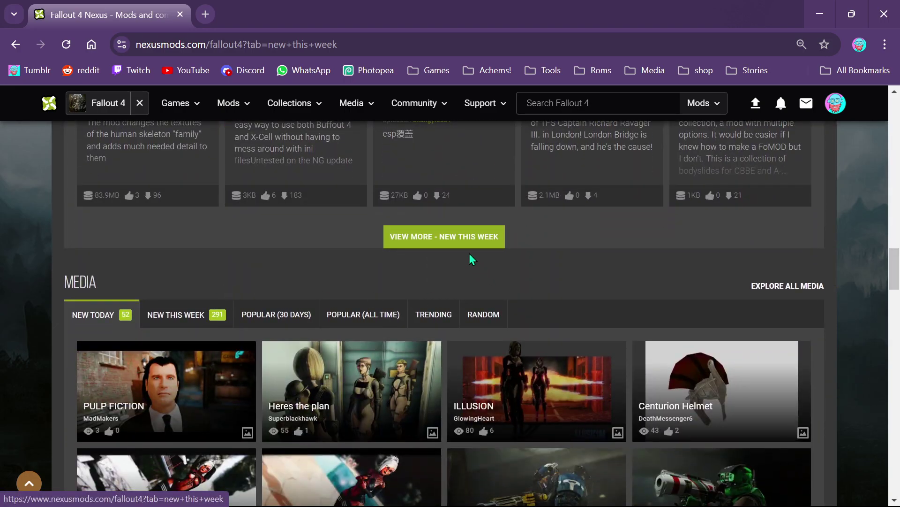
pyautogui.click(469, 241)
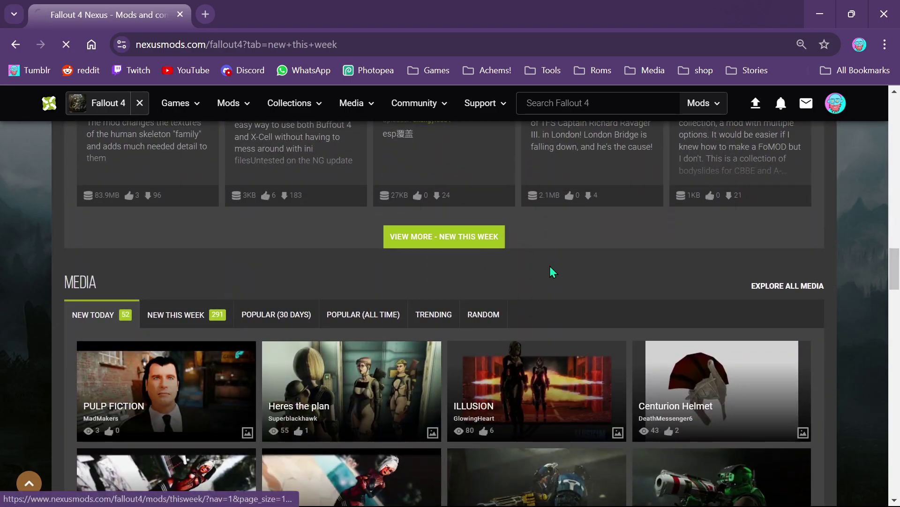
# Browse this week's new Fallout 4 mods through to the third page of results
pyautogui.scroll(-10, 509, 338)
pyautogui.scroll(-10, 509, 337)
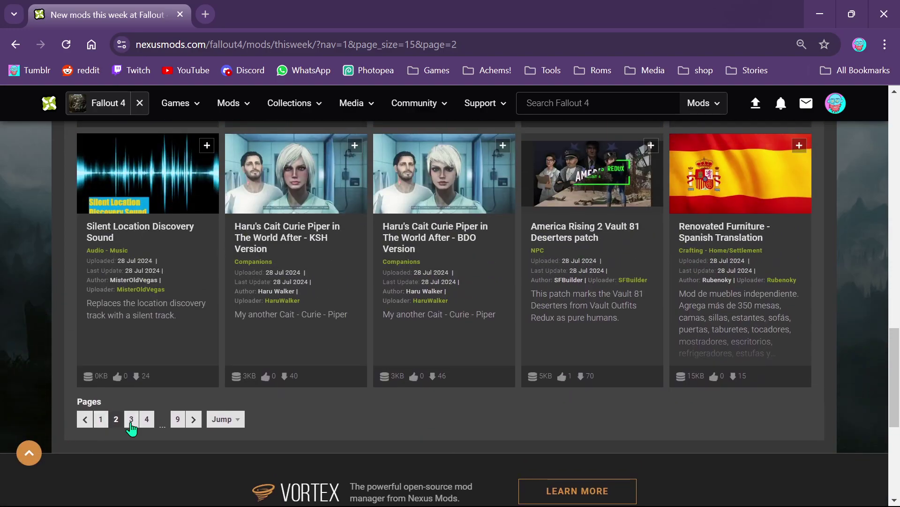
pyautogui.click(131, 419)
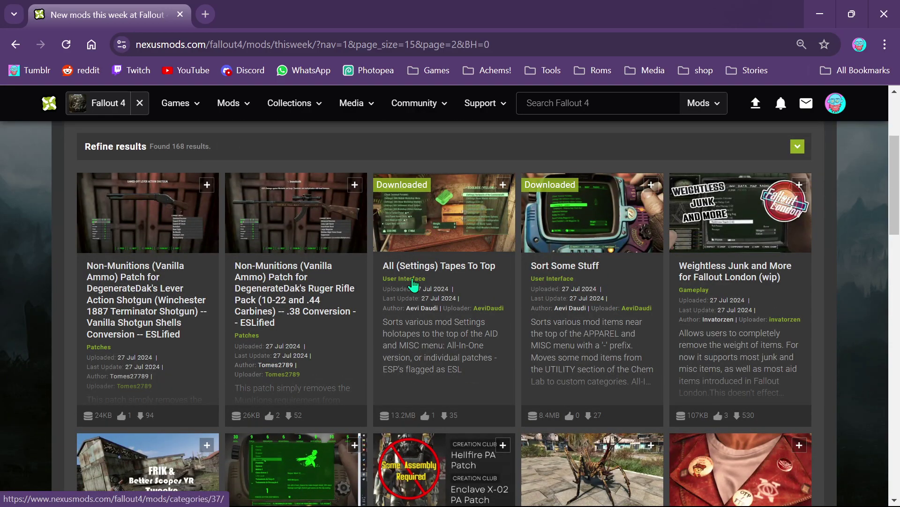
# Open the All Keys After Z mod from the Fallout 4 results and go to the Thank You section of its description
pyautogui.scroll(-8, 628, 291)
pyautogui.scroll(-6, 626, 302)
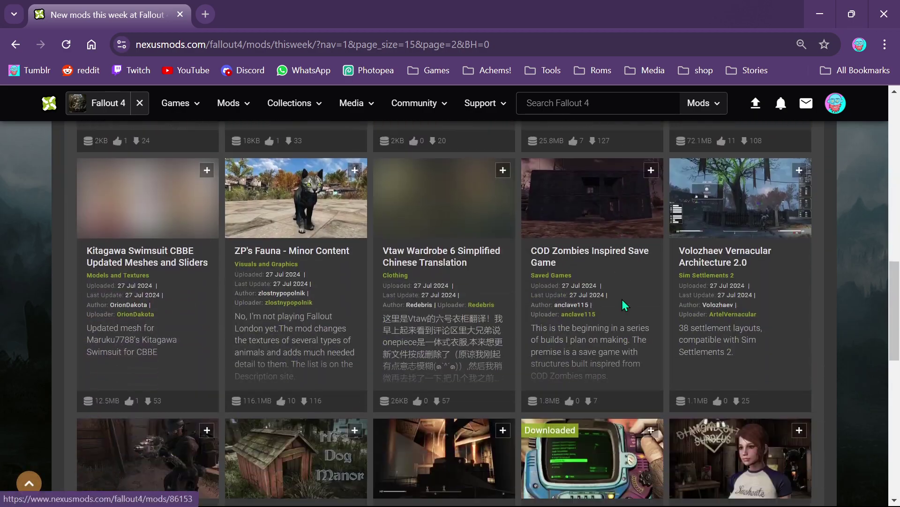
pyautogui.click(570, 342)
pyautogui.scroll(-15, 563, 347)
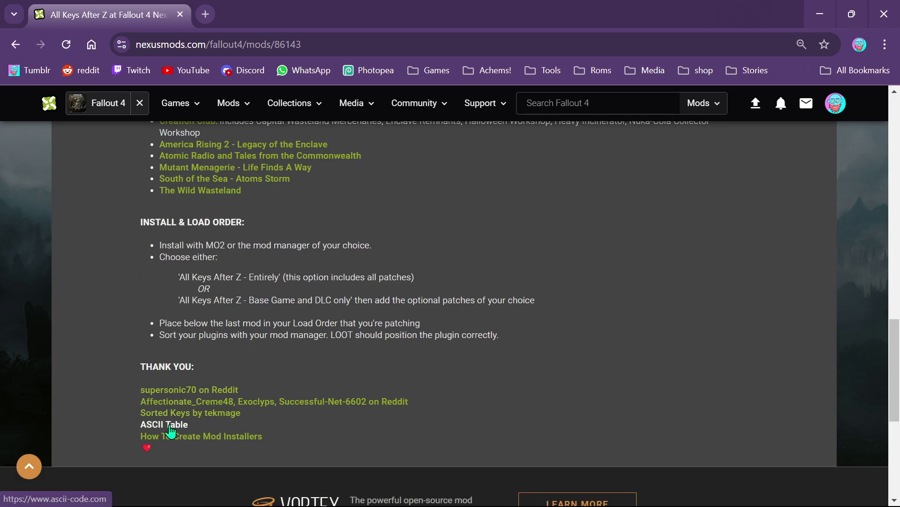
# Follow the description's ASCII Table link, examine the control, printable and extended character codes, and close the page to return to FO4Edit
pyautogui.click(170, 427)
pyautogui.scroll(-6, 244, 340)
pyautogui.scroll(-2, 259, 336)
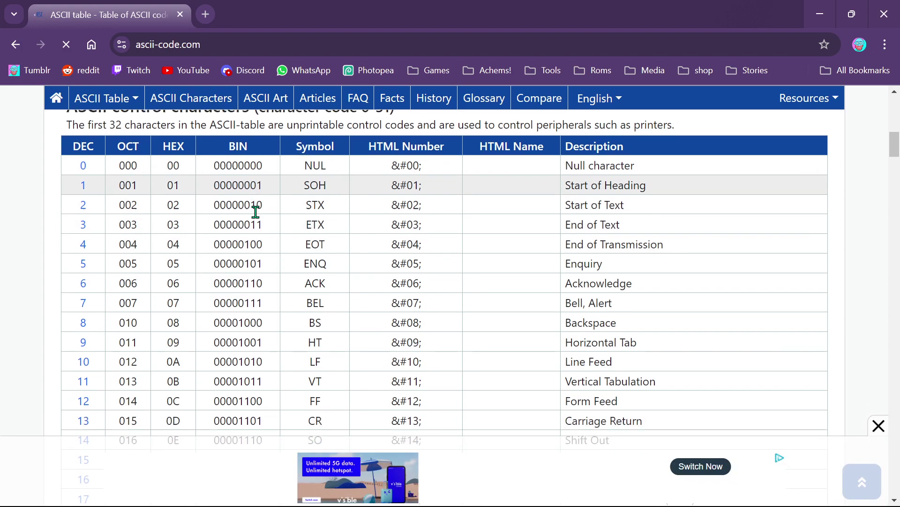
pyautogui.scroll(-11, 378, 255)
pyautogui.scroll(-15, 363, 255)
pyautogui.scroll(7, 330, 177)
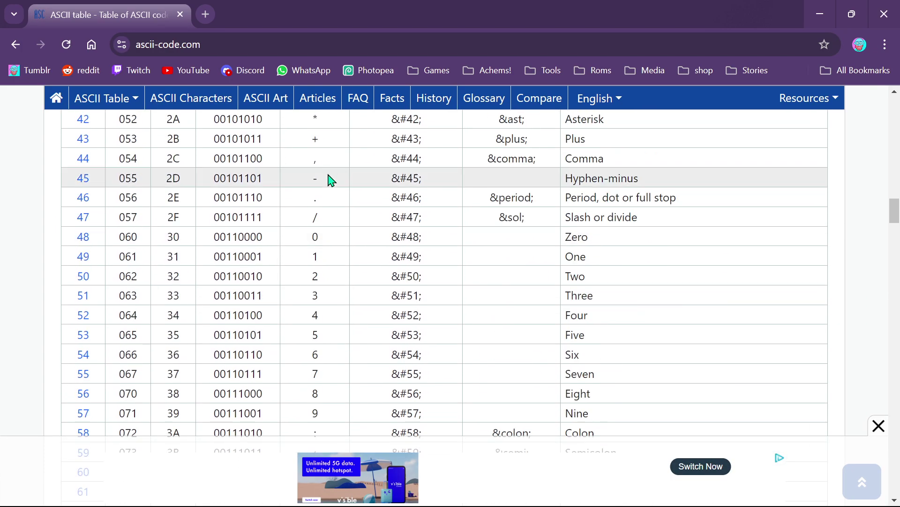
pyautogui.scroll(-20, 330, 177)
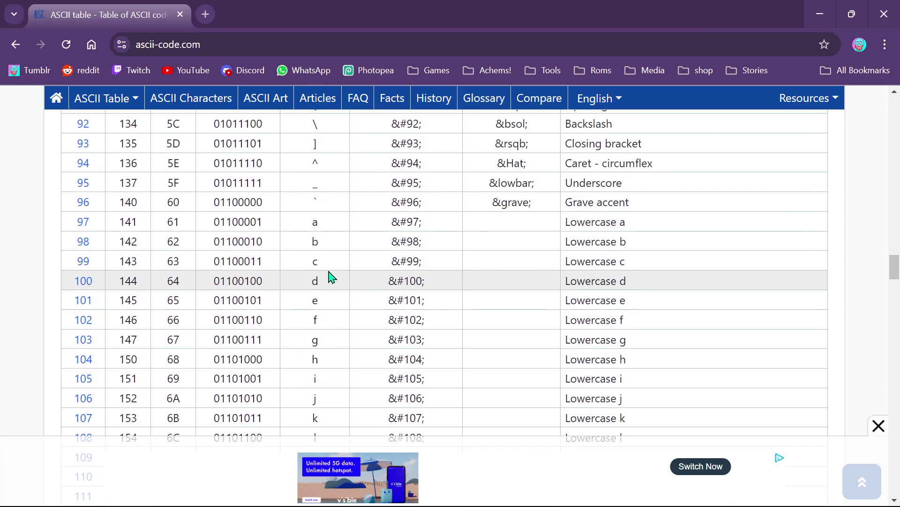
pyautogui.scroll(-14, 330, 277)
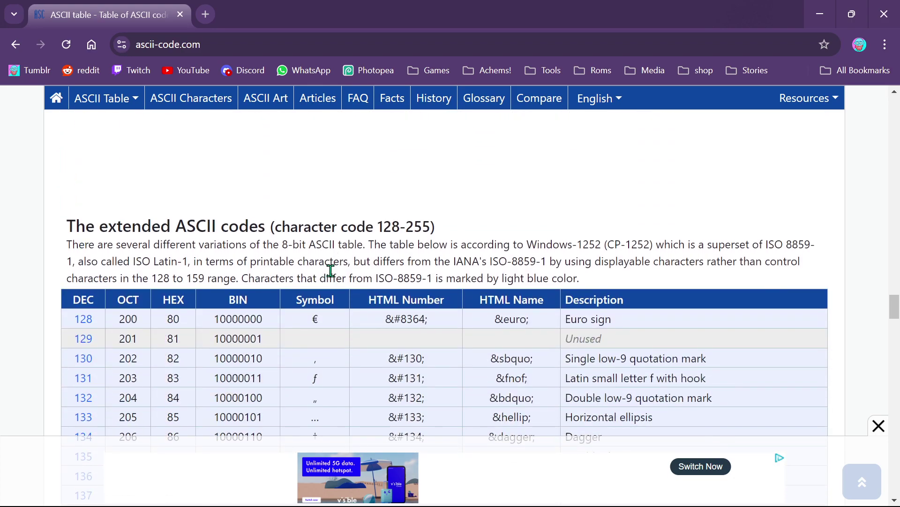
pyautogui.scroll(-8, 330, 270)
pyautogui.scroll(-1, 334, 307)
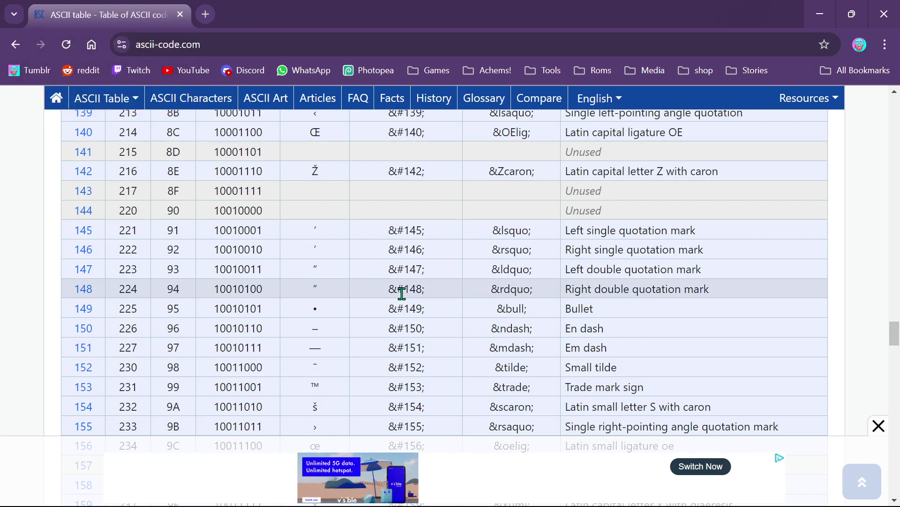
pyautogui.click(179, 14)
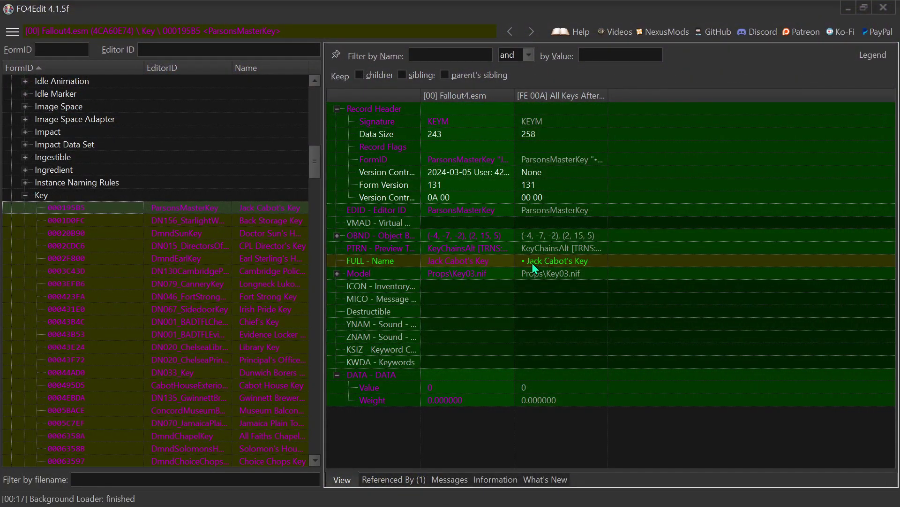
# Collapse and re-expand the Key group of Fallout4.esm and select the group
pyautogui.scroll(-9, 248, 207)
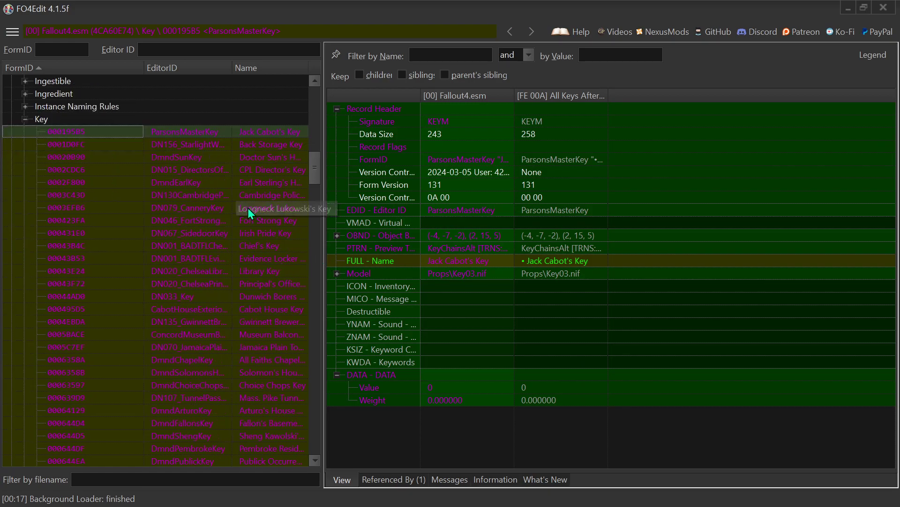
pyautogui.moveTo(315, 206); pyautogui.dragTo(275, 193)
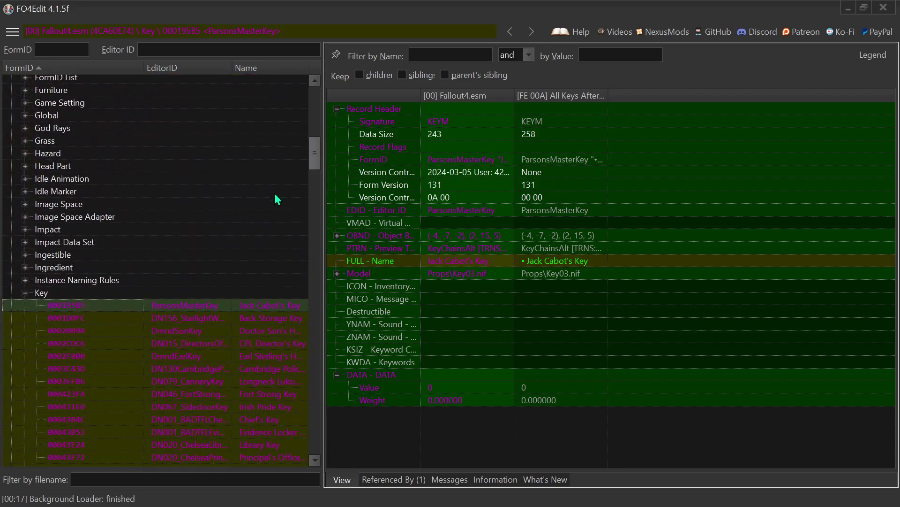
pyautogui.click(25, 293)
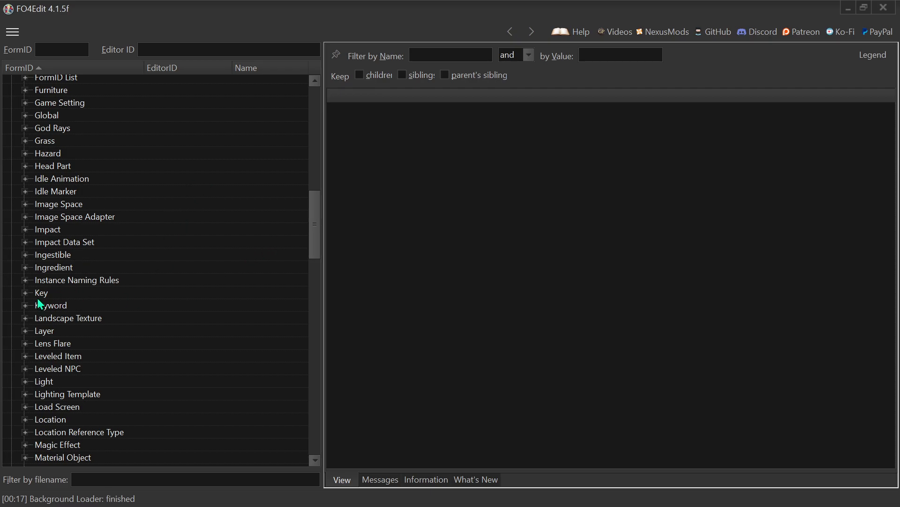
pyautogui.click(25, 293)
pyautogui.scroll(3, 238, 283)
pyautogui.click(46, 196)
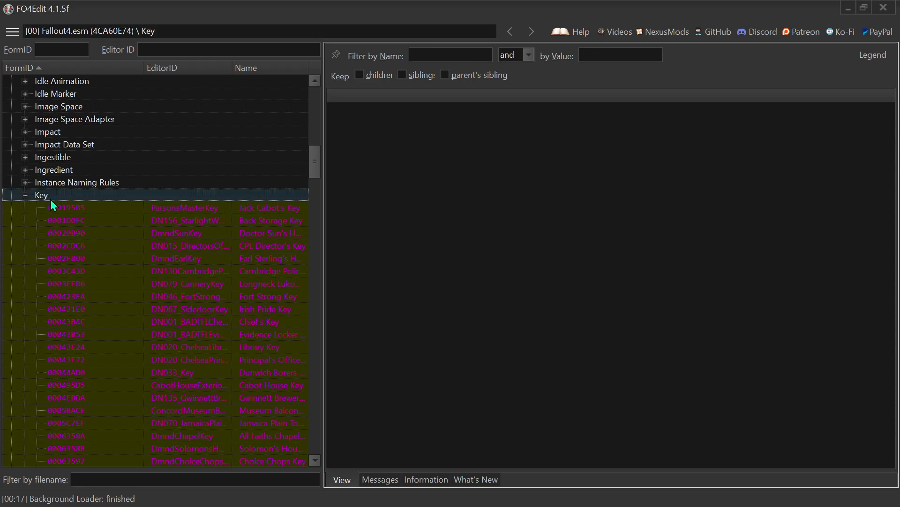
# Start a deep copy of the Key group as override, accept the edit warning, examine the available destination files and cancel
pyautogui.rightClick(42, 195)
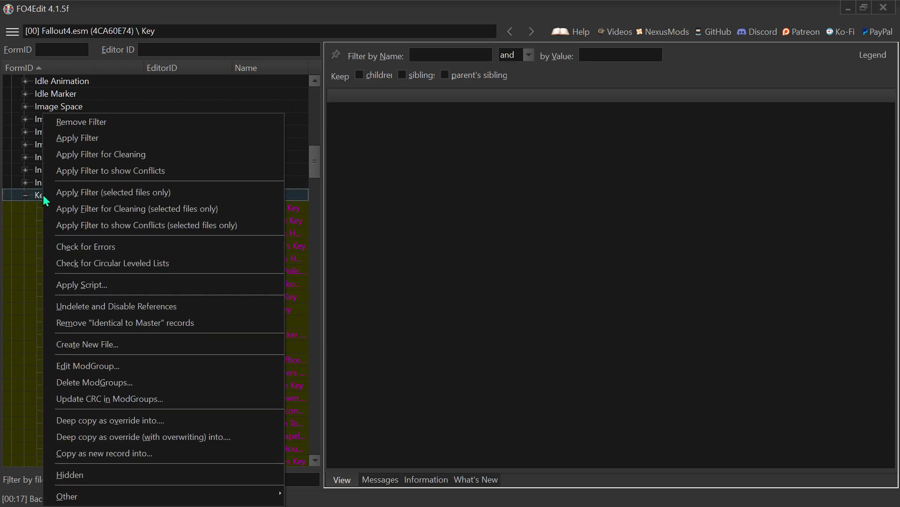
pyautogui.click(156, 421)
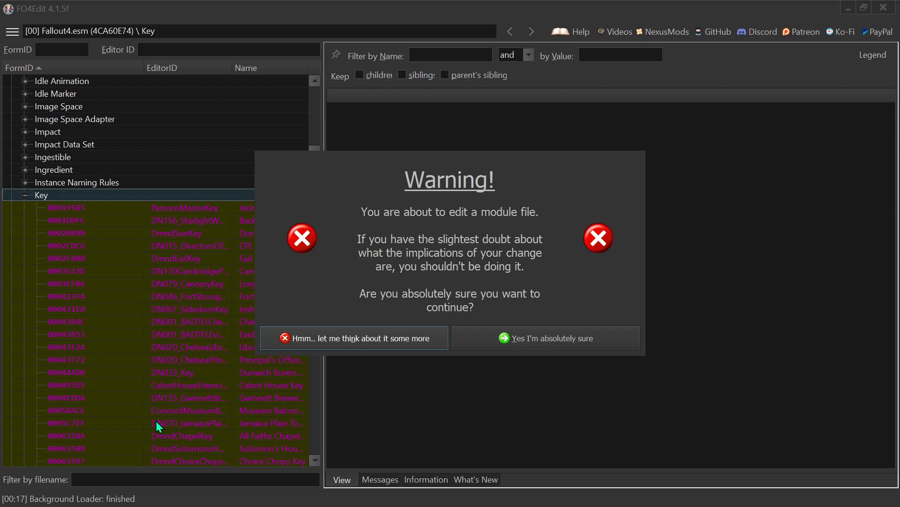
pyautogui.click(544, 342)
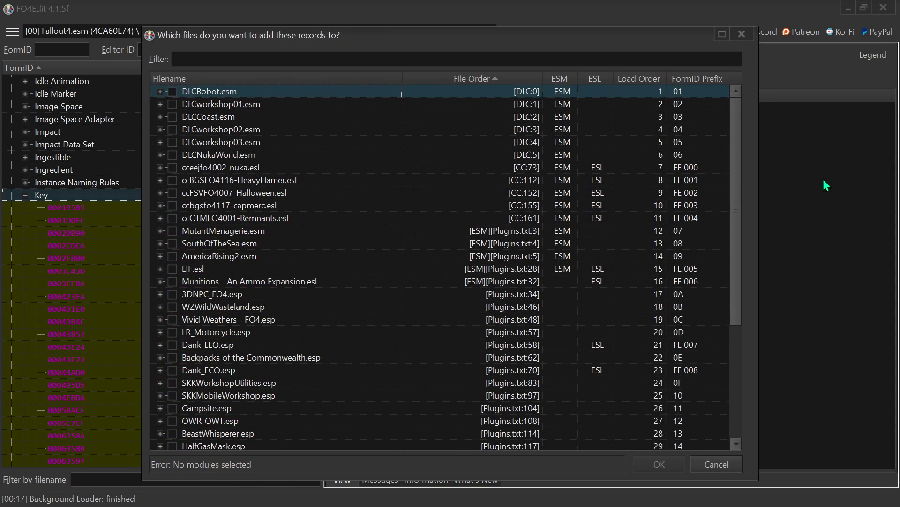
pyautogui.moveTo(736, 117); pyautogui.dragTo(755, 268)
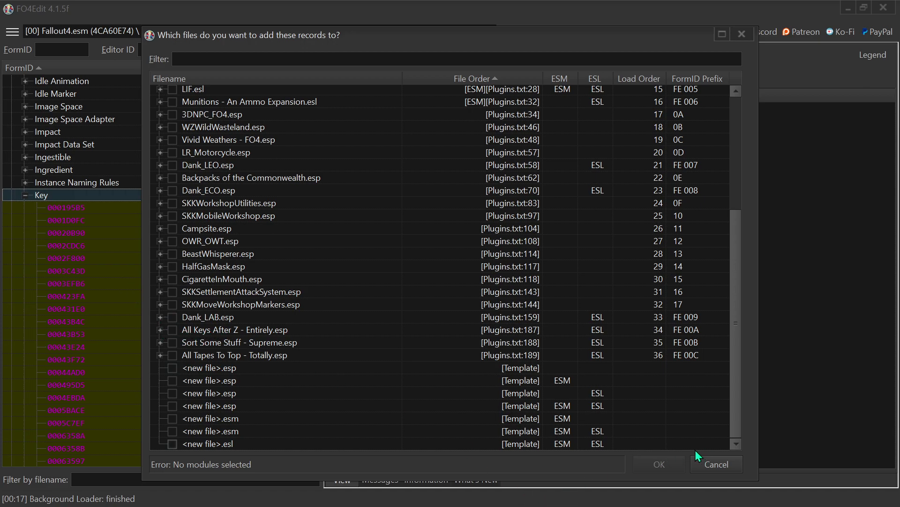
pyautogui.click(717, 464)
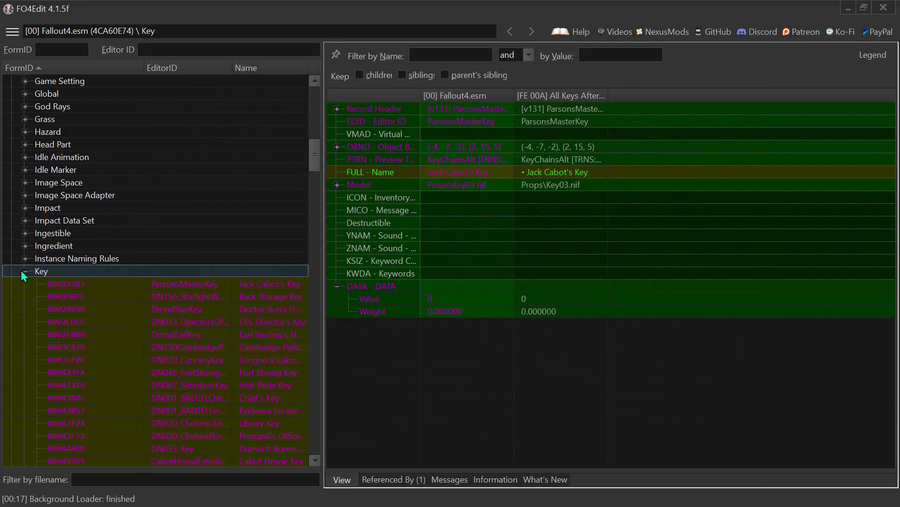
# Collapse the Key group and the Fallout4.esm plugin
pyautogui.click(24, 271)
pyautogui.scroll(9, 56, 302)
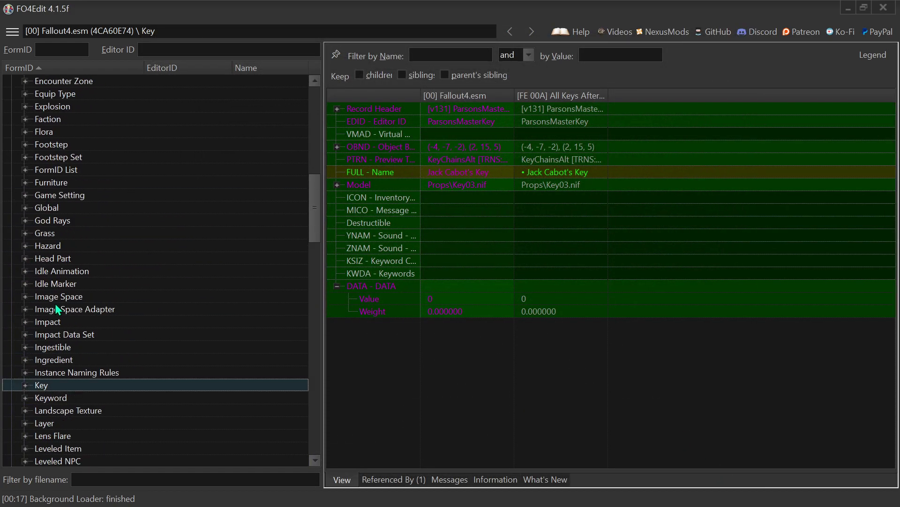
pyautogui.scroll(8, 52, 305)
pyautogui.click(12, 81)
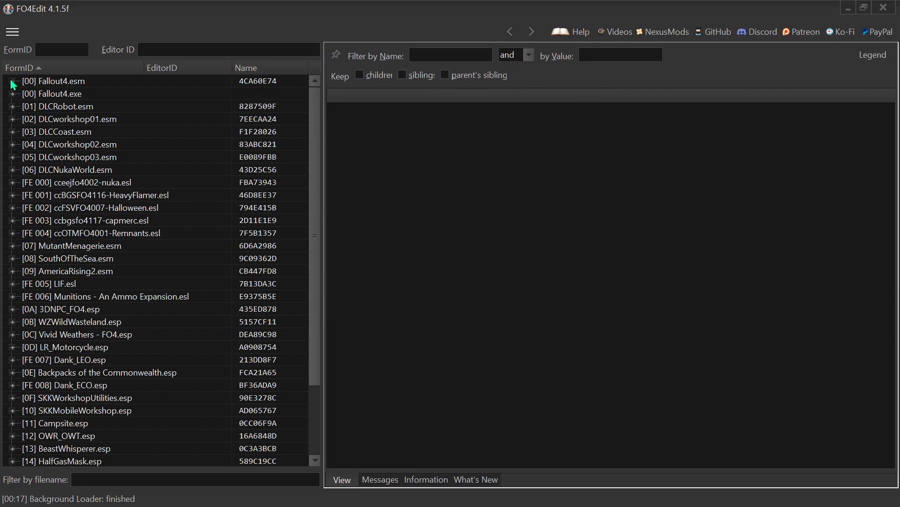
# Expand DLCRobot.esm and its Key group to view the key records, and collapse the plugin again
pyautogui.click(13, 106)
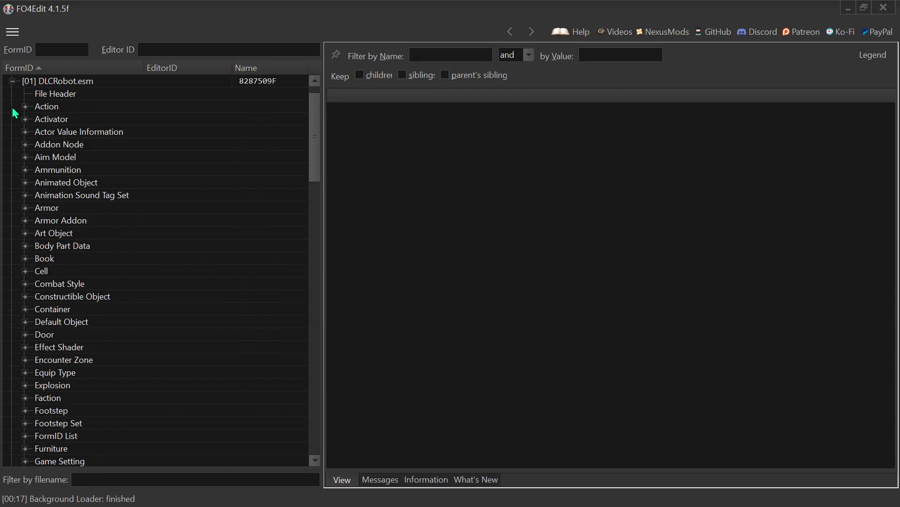
pyautogui.scroll(-7, 145, 256)
pyautogui.scroll(-2, 141, 258)
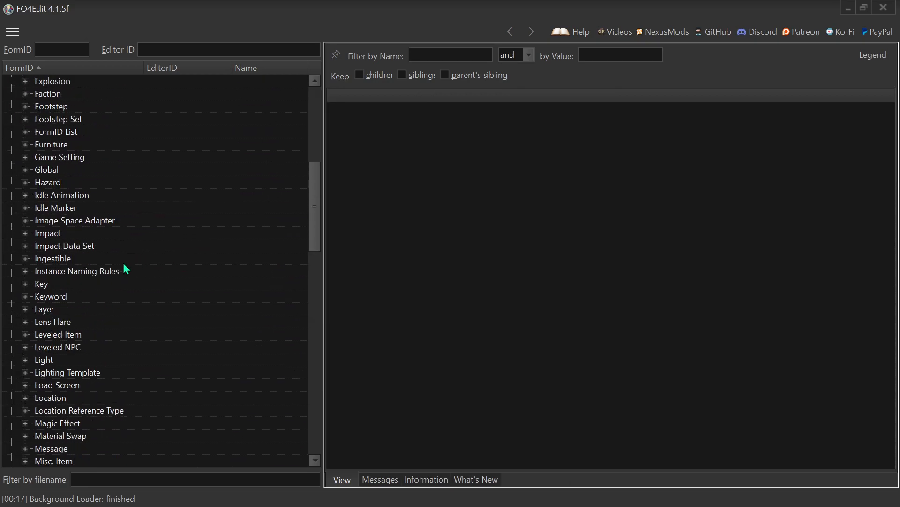
pyautogui.click(25, 284)
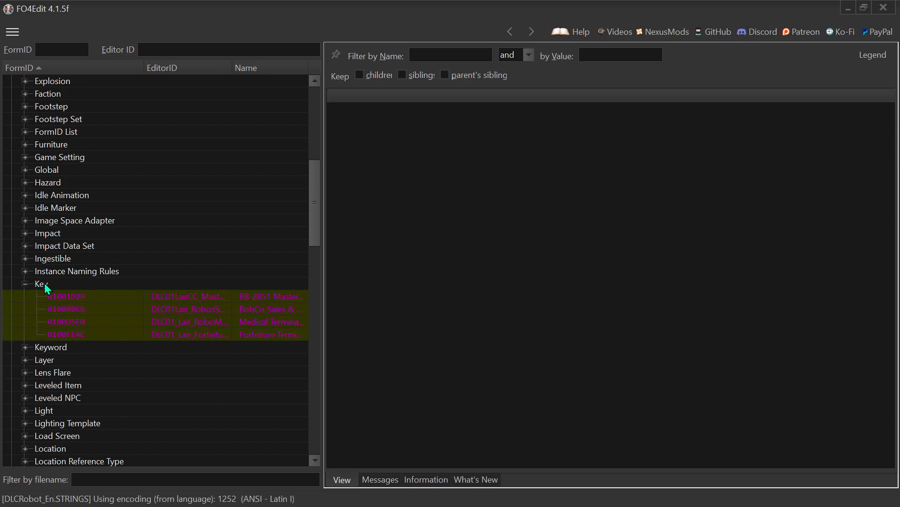
pyautogui.moveTo(313, 193); pyautogui.dragTo(308, 114)
pyautogui.click(12, 106)
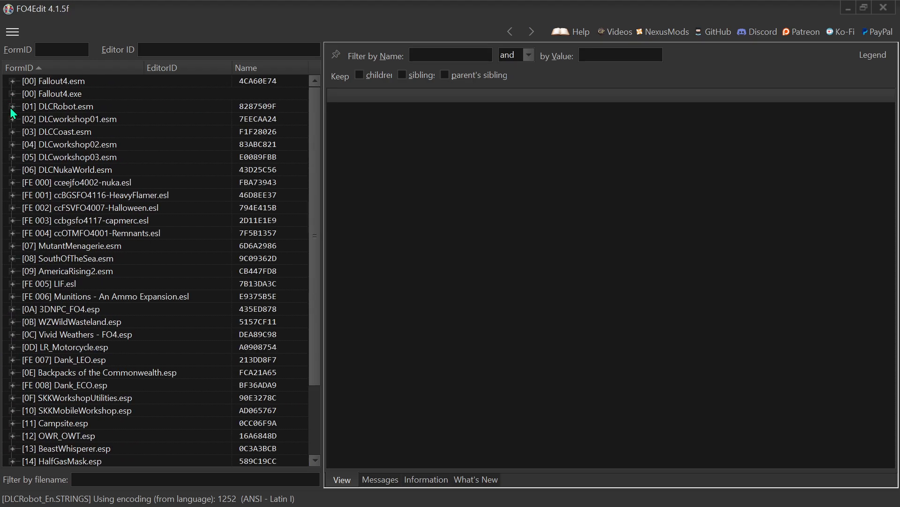
# Look through the loaded plugins, select All Keys After Z - Entirely.esp and expand it and its Key group
pyautogui.scroll(-2, 124, 289)
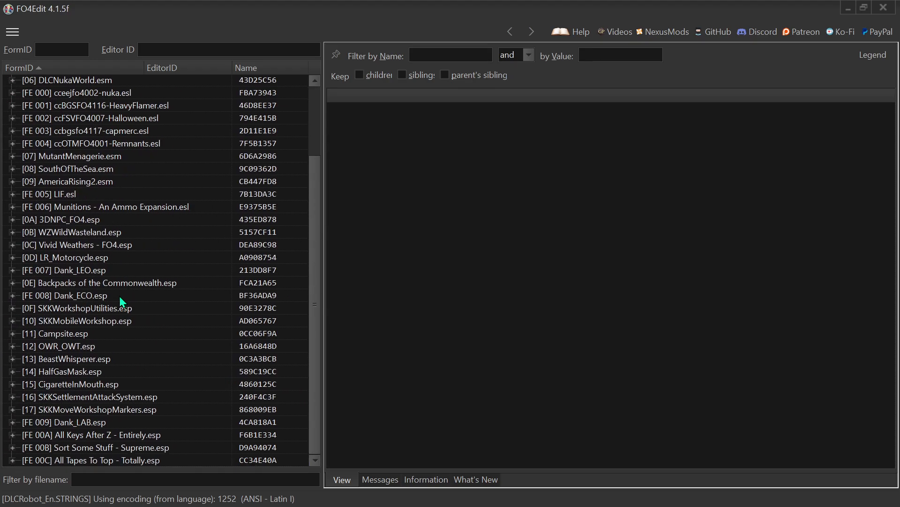
pyautogui.scroll(2, 120, 294)
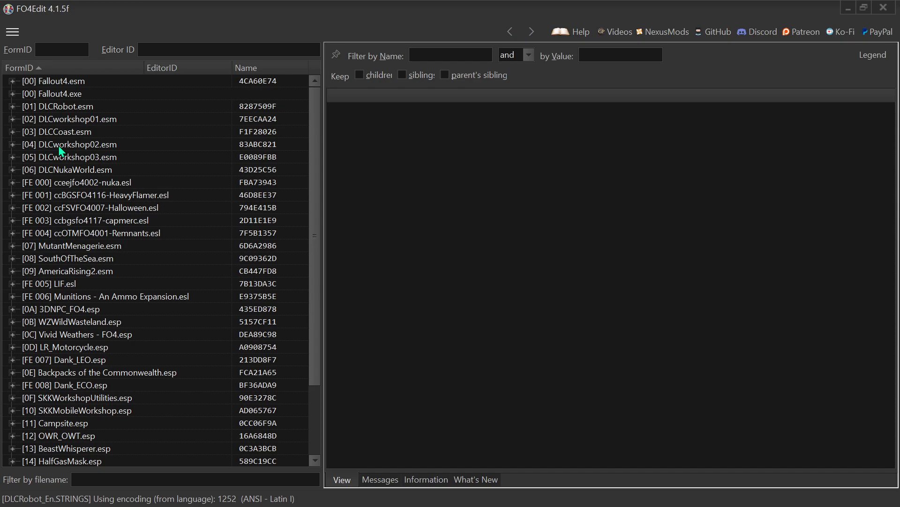
pyautogui.scroll(-2, 209, 310)
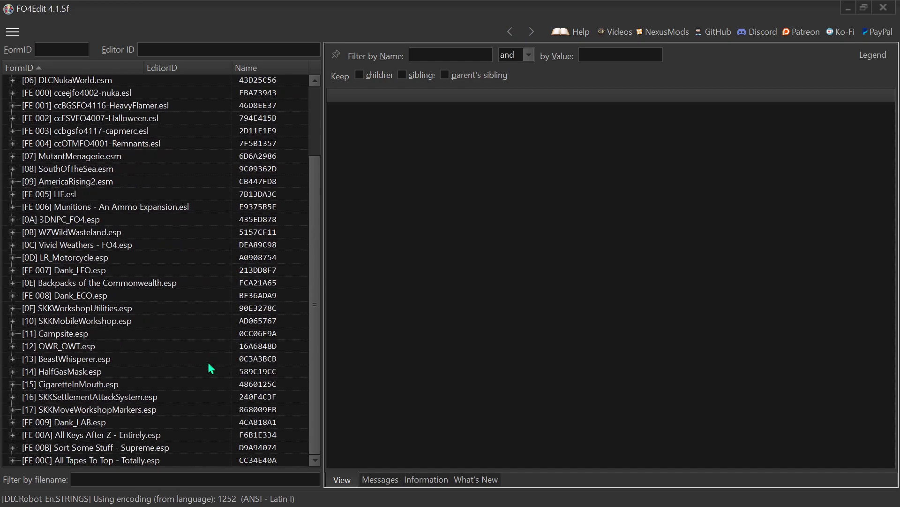
pyautogui.click(61, 440)
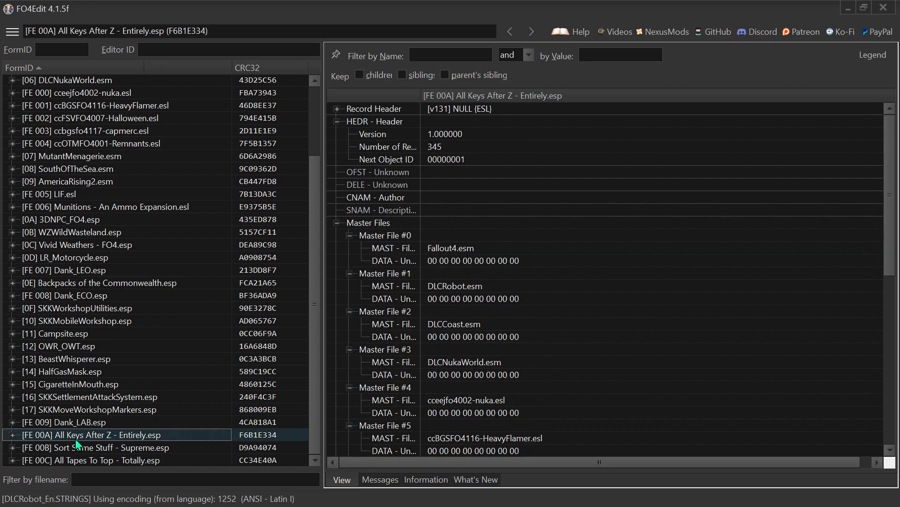
pyautogui.click(13, 434)
pyautogui.scroll(-1, 47, 432)
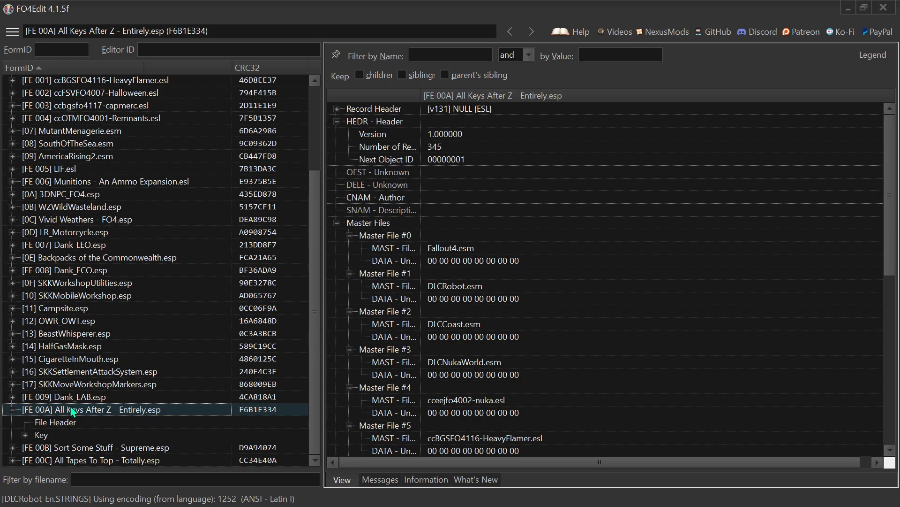
pyautogui.click(27, 435)
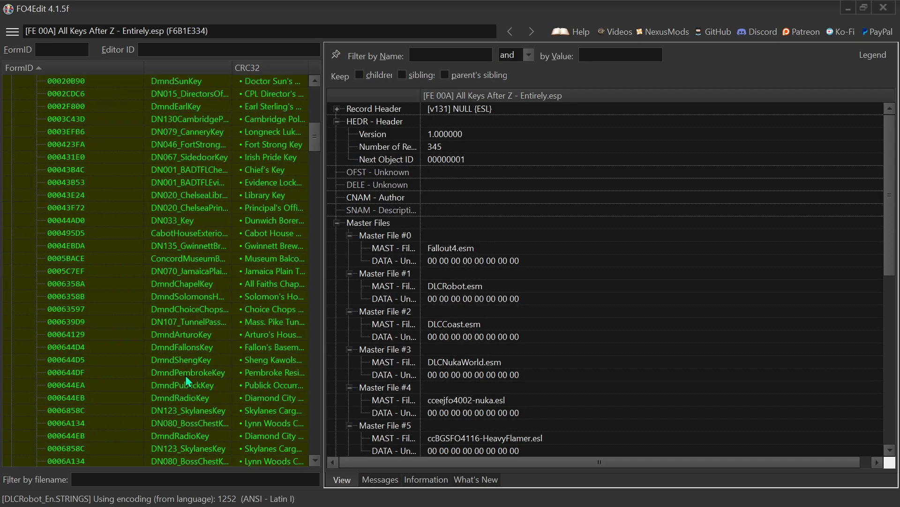
# Examine the renamed key records in All Keys After Z - Entirely.esp through to the last one, and collapse the plugin
pyautogui.moveTo(312, 149); pyautogui.dragTo(330, 452)
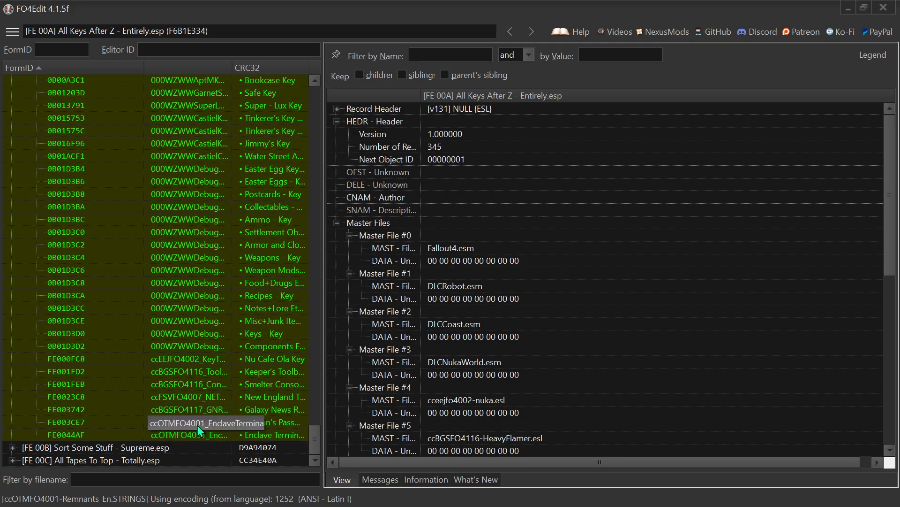
pyautogui.moveTo(313, 442); pyautogui.dragTo(318, 449)
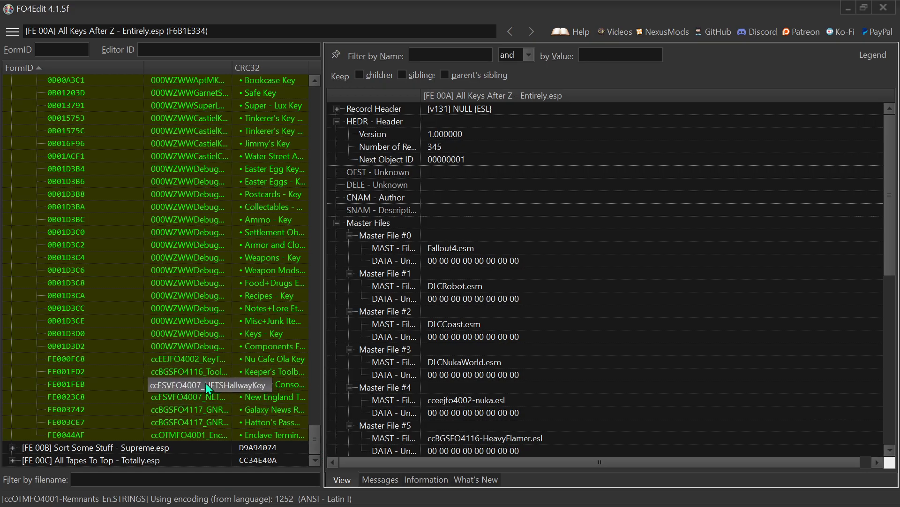
pyautogui.moveTo(314, 444); pyautogui.dragTo(343, 116)
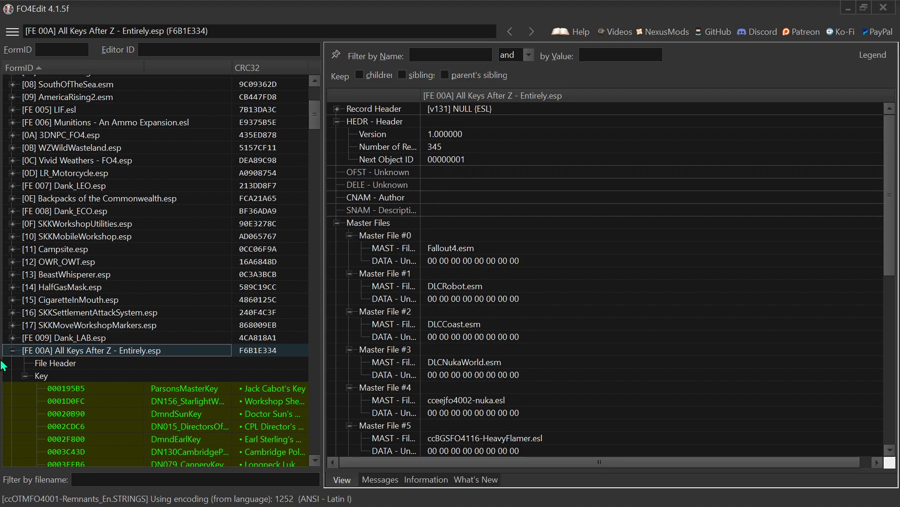
pyautogui.click(12, 350)
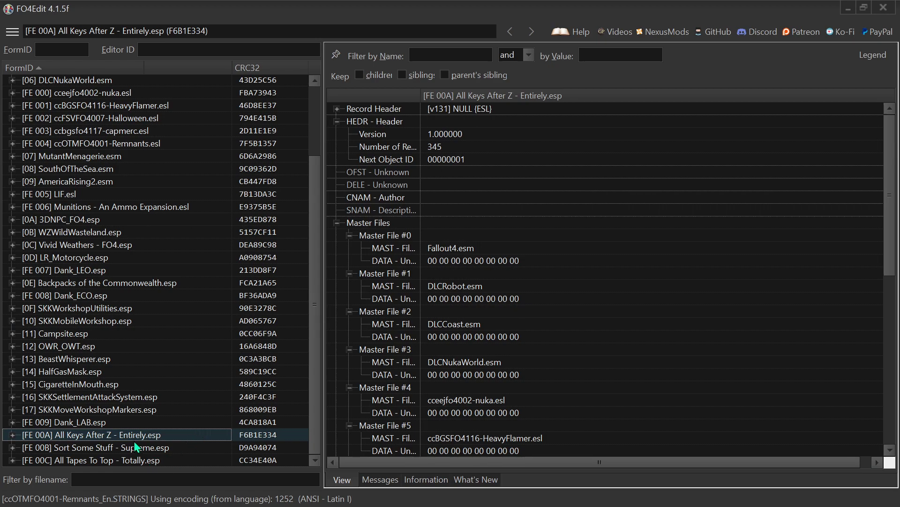
# Check the record groups inside Sort Some Stuff - Supreme.esp, collapse it and display the plugin's file header
pyautogui.click(13, 448)
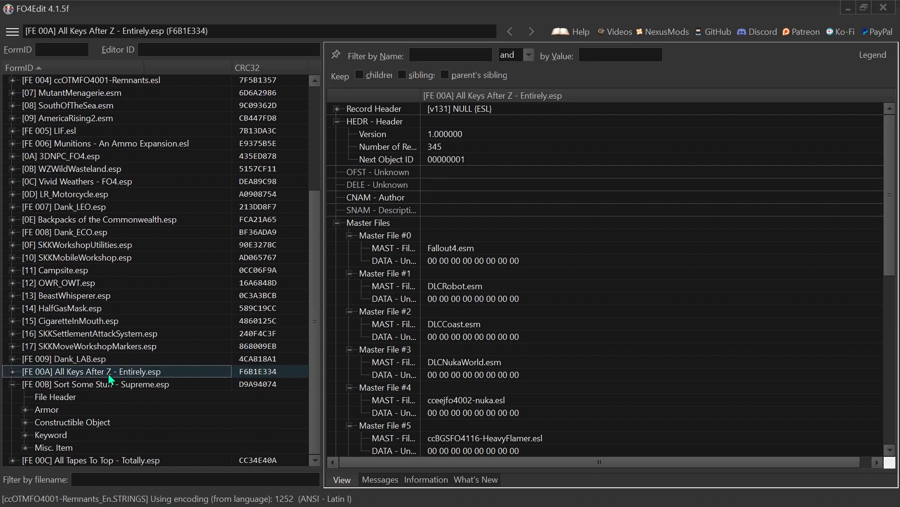
pyautogui.click(13, 384)
pyautogui.click(115, 447)
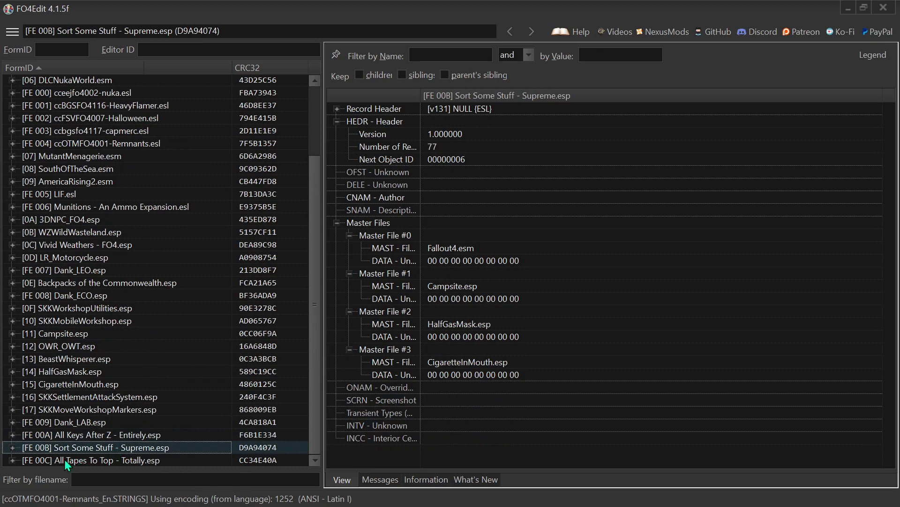
# Expand the Note group of All Tapes To Top - Totally.esp, display the VividWeathersHolotape record and widen both plugin columns to compare names
pyautogui.click(12, 460)
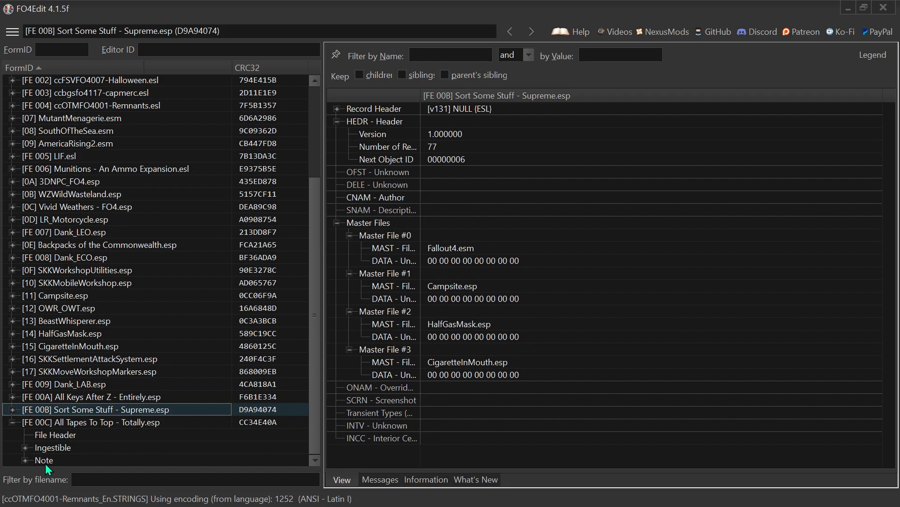
pyautogui.click(25, 459)
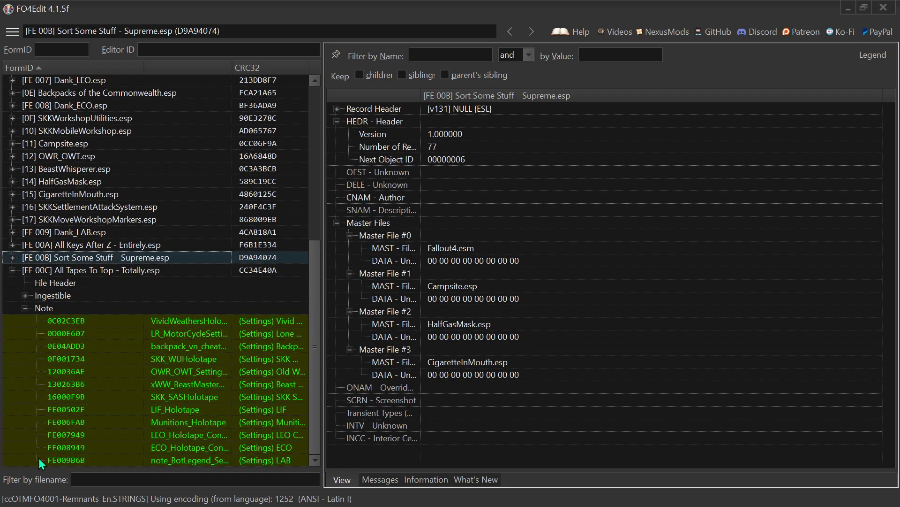
pyautogui.click(43, 310)
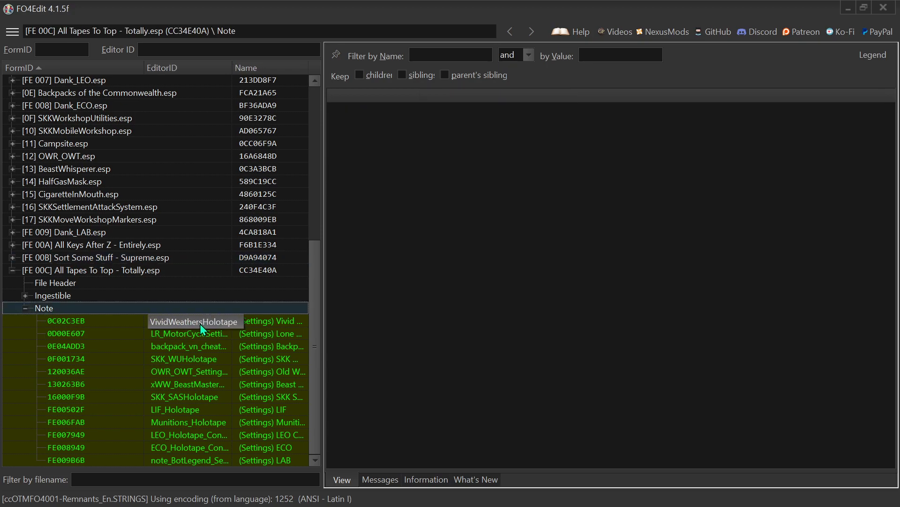
pyautogui.click(200, 323)
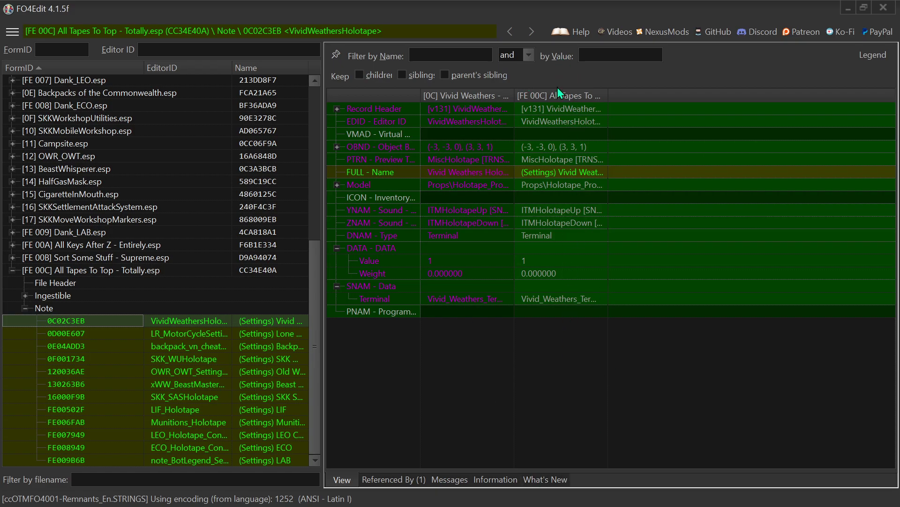
pyautogui.moveTo(610, 97); pyautogui.dragTo(693, 96)
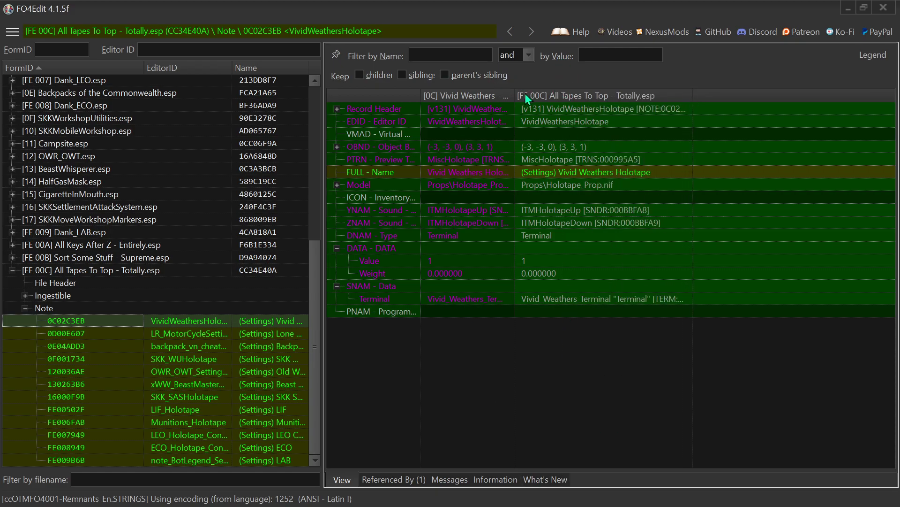
pyautogui.moveTo(515, 98); pyautogui.dragTo(580, 96)
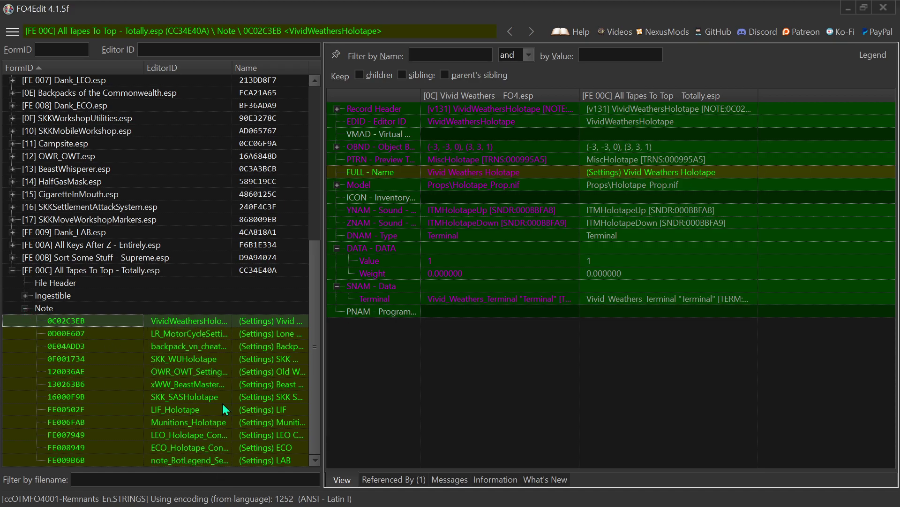
# Compare the renamed Beast Master, LIF, Munitions and BotLegend holotape records with their originals, and collapse the Note group
pyautogui.click(184, 384)
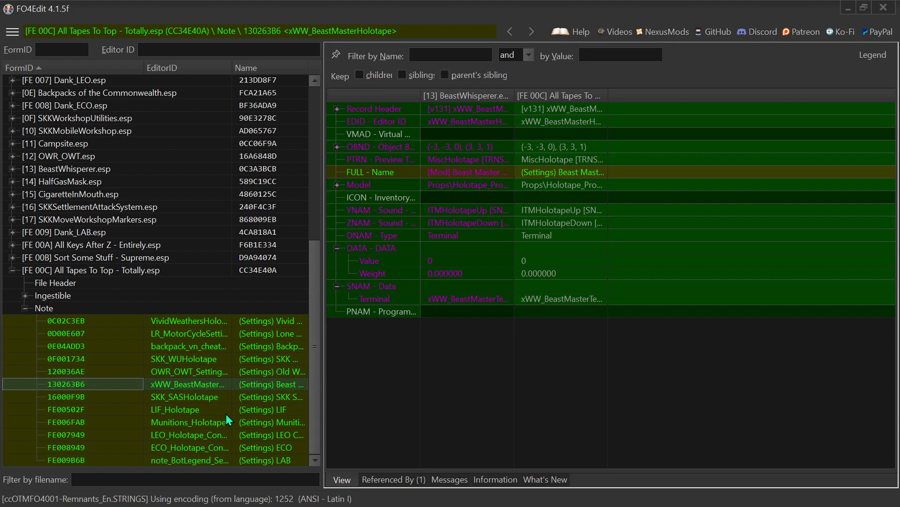
pyautogui.click(211, 410)
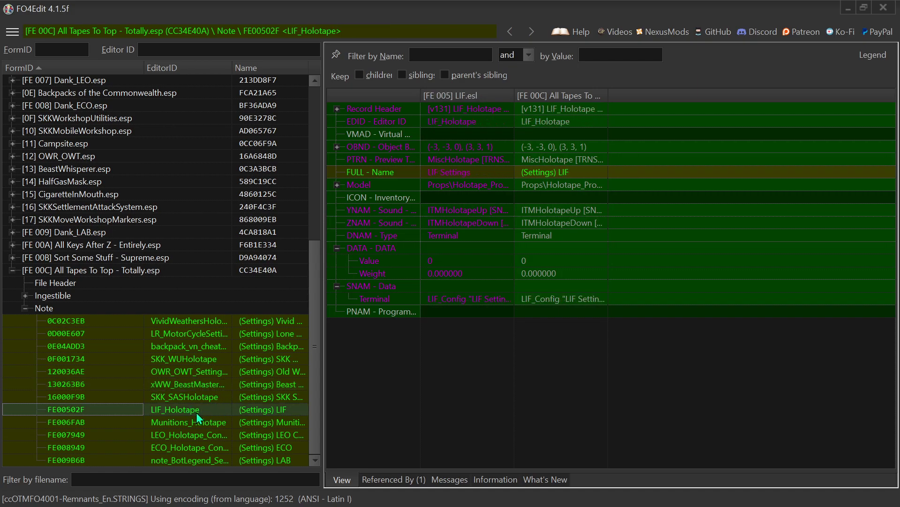
pyautogui.click(223, 423)
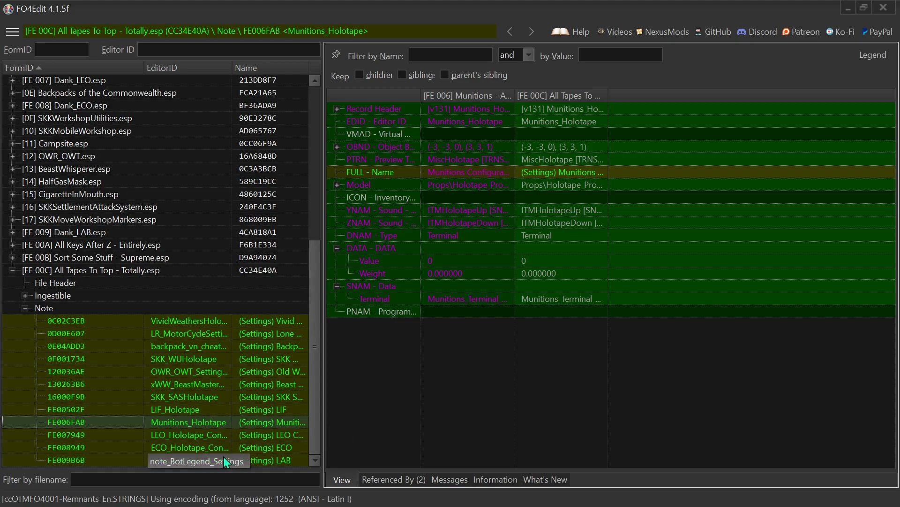
pyautogui.click(207, 460)
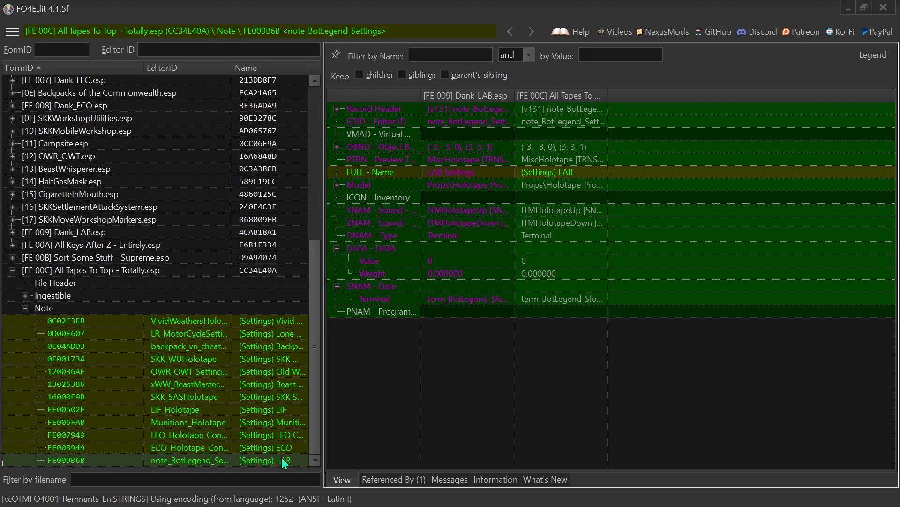
pyautogui.click(21, 309)
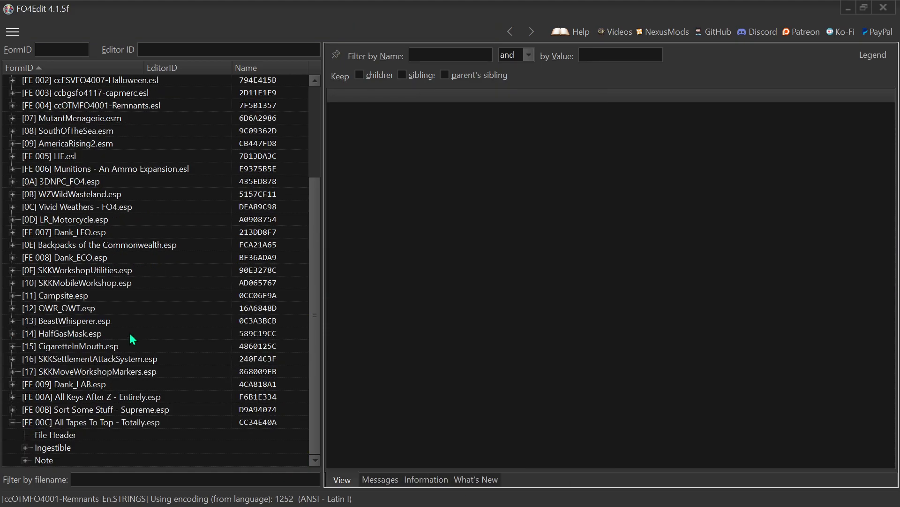
# Expand the Ingestible group of All Tapes To Top - Totally.esp and examine the SKK_MWMenuITEM and SKK_MWMMenuItem records
pyautogui.click(25, 447)
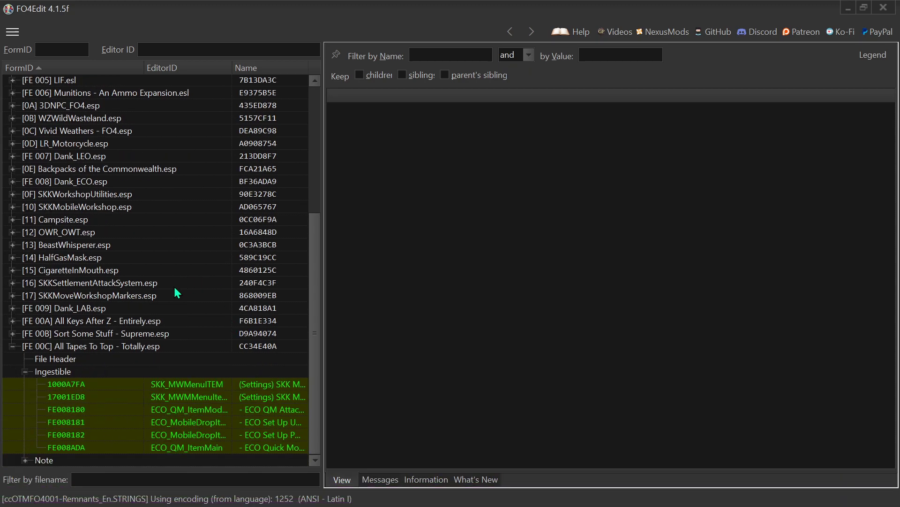
pyautogui.click(198, 383)
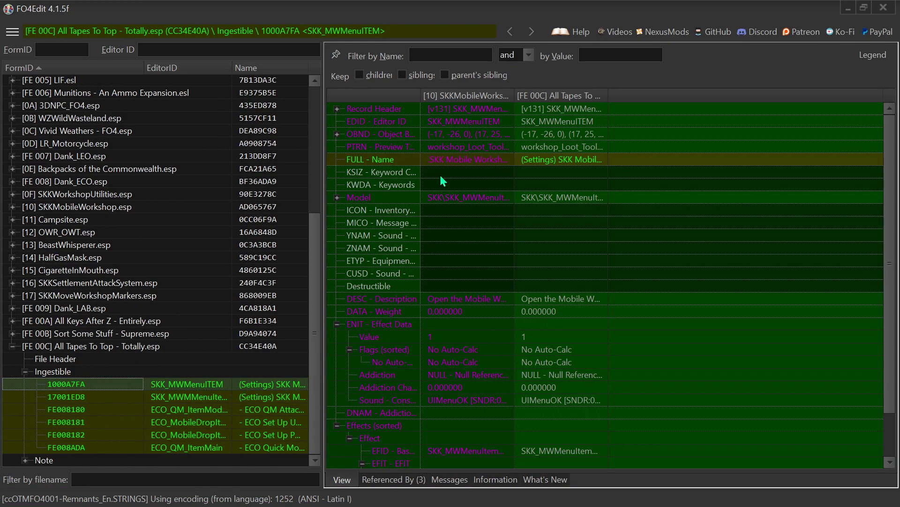
pyautogui.click(252, 397)
pyautogui.click(188, 384)
pyautogui.click(190, 395)
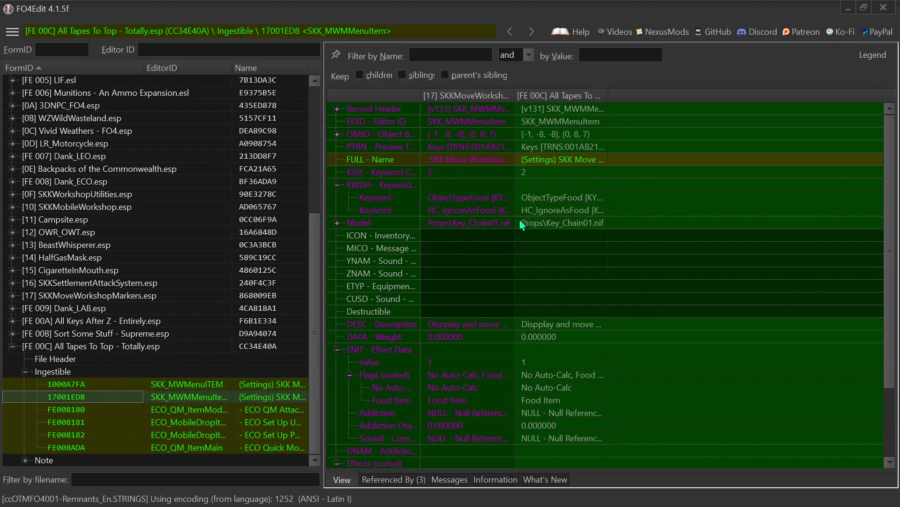
# Examine the renamed ECO mode switch and mobile drop item records, and collapse the Ingestible group and its plugin
pyautogui.click(186, 411)
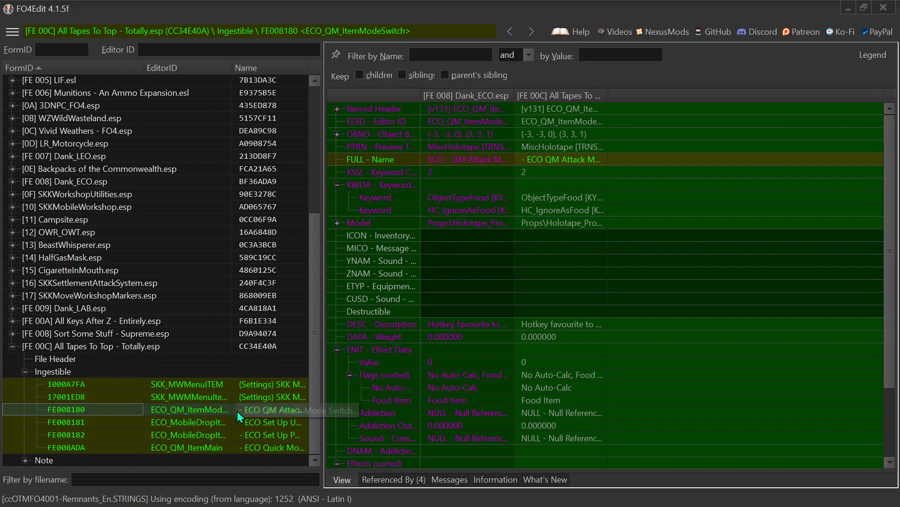
pyautogui.click(269, 426)
pyautogui.click(271, 430)
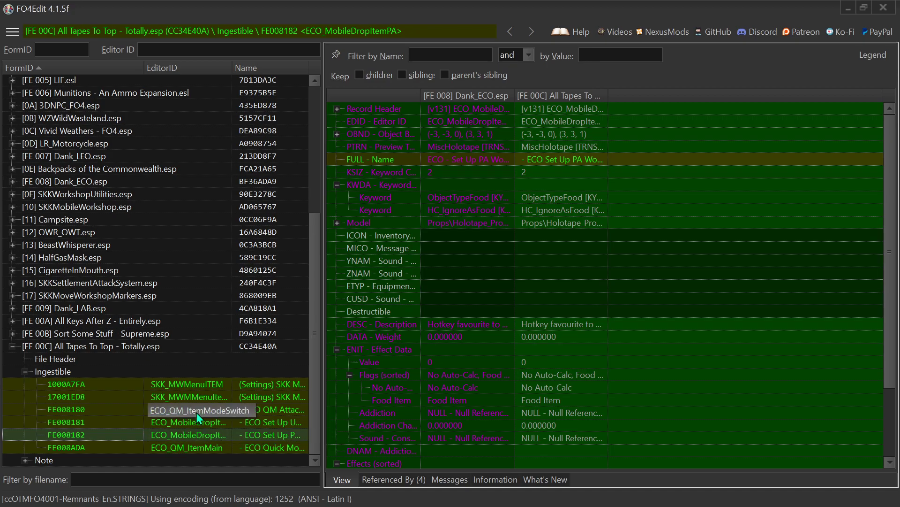
pyautogui.click(26, 372)
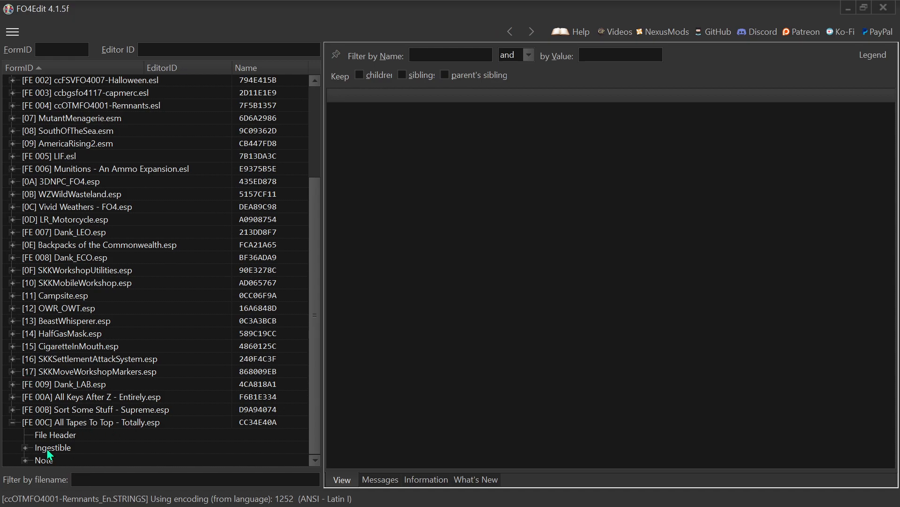
pyautogui.click(12, 423)
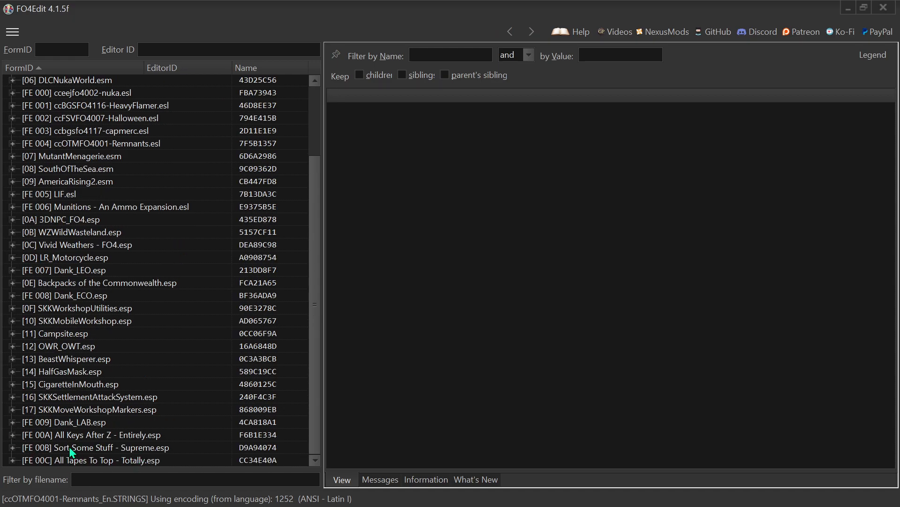
# Expand Sort Some Stuff - Supreme.esp and its Misc. Item group, and display the CampingKit_Inv_DogBed01_Blue record
pyautogui.click(12, 447)
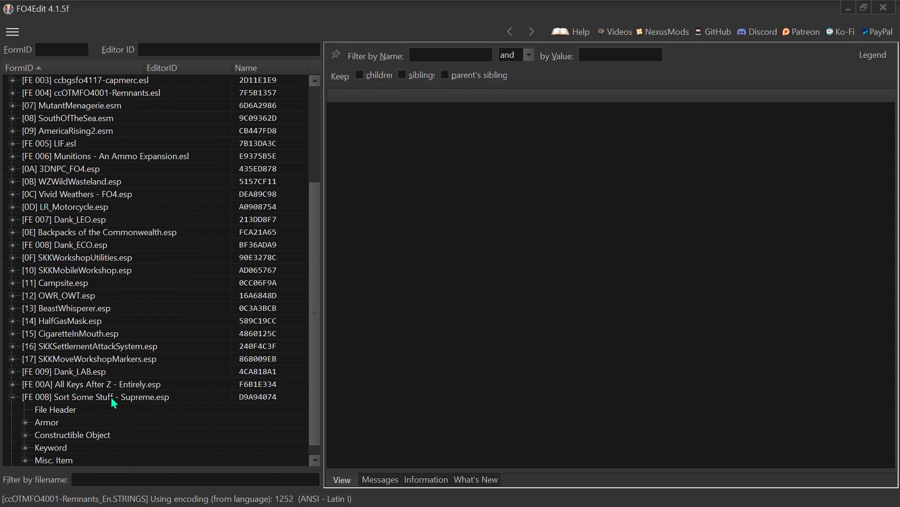
pyautogui.scroll(-1, 127, 403)
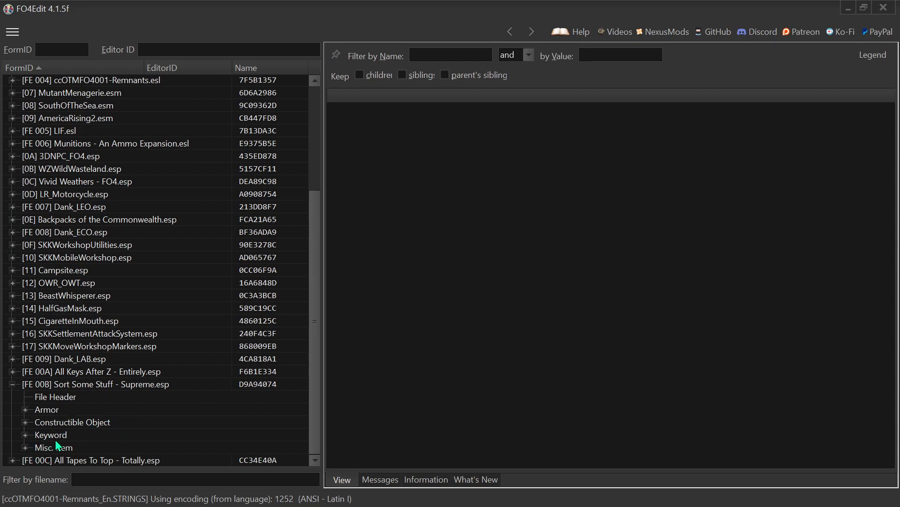
pyautogui.click(25, 447)
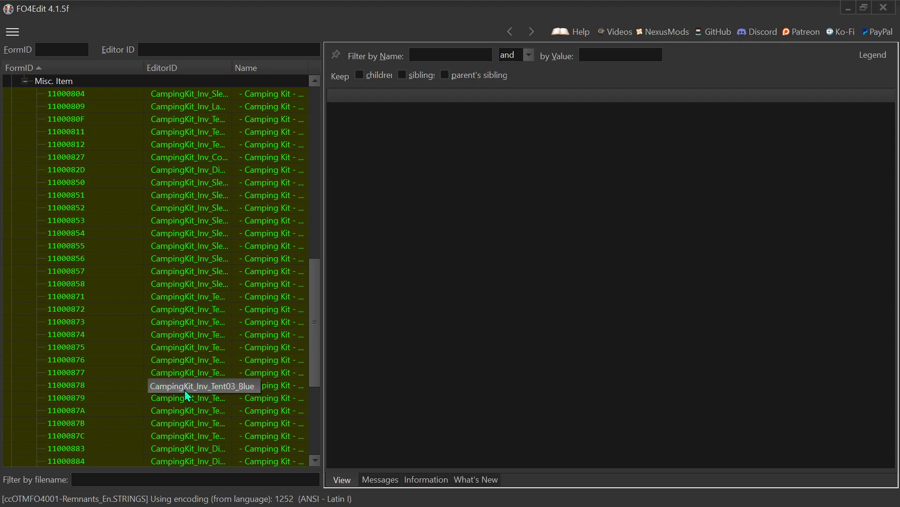
pyautogui.moveTo(315, 307); pyautogui.dragTo(319, 376)
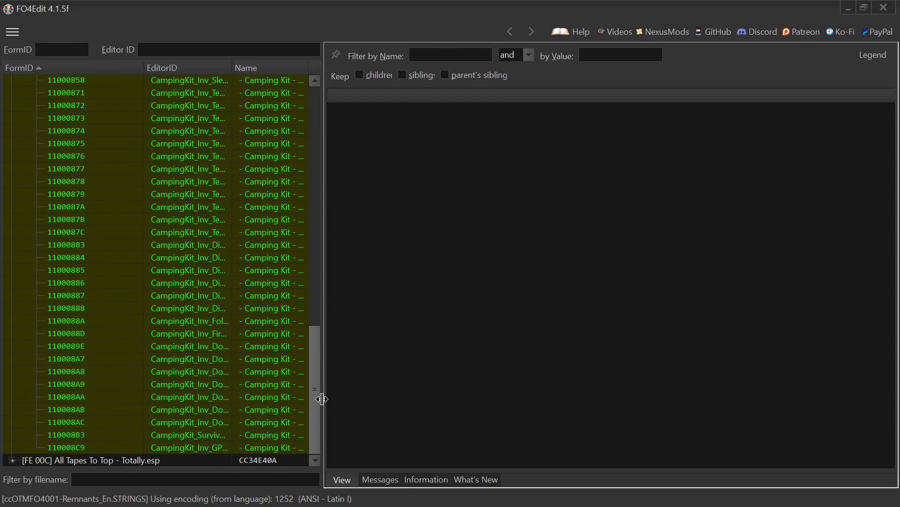
pyautogui.click(252, 373)
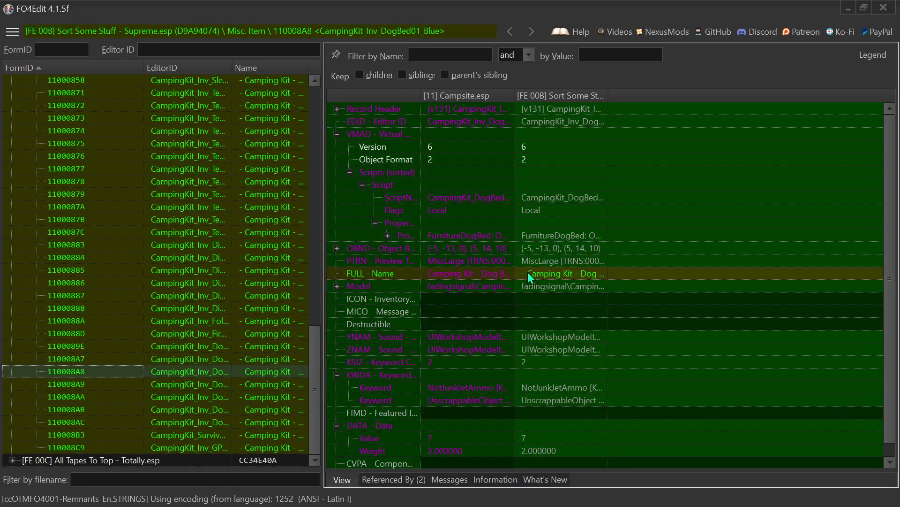
# Examine the renamed Camping Kit tent, sleeping bag and cooking pot records up to the start of the list, and collapse Misc. Item
pyautogui.scroll(2, 318, 350)
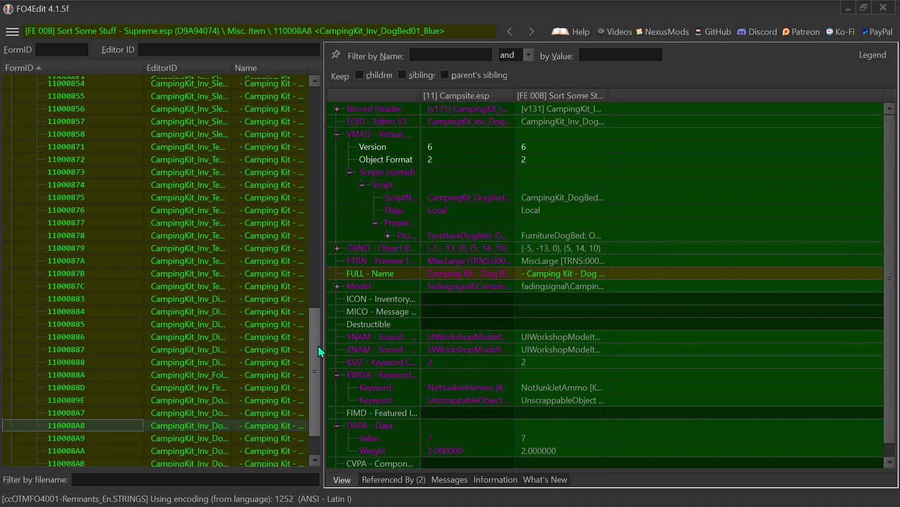
pyautogui.click(217, 269)
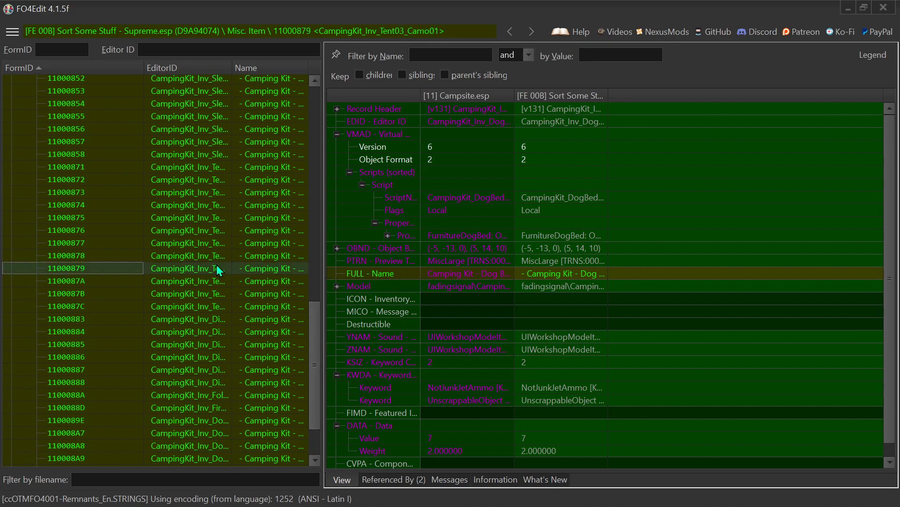
pyautogui.click(188, 190)
pyautogui.scroll(3, 228, 252)
pyautogui.click(200, 223)
pyautogui.scroll(3, 211, 263)
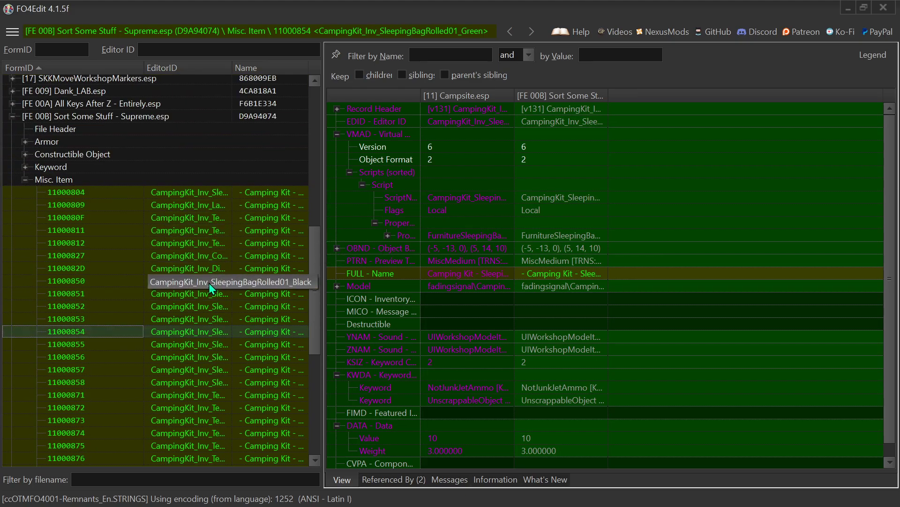
pyautogui.click(207, 256)
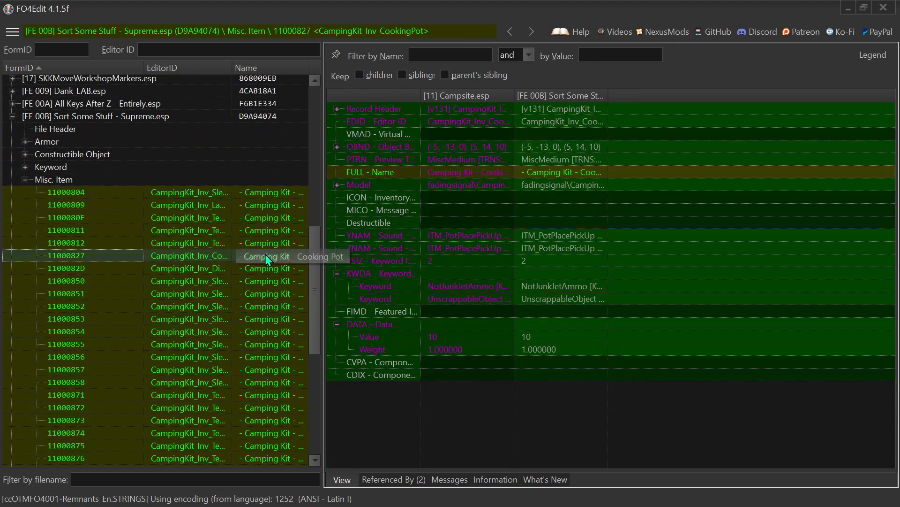
pyautogui.click(209, 234)
pyautogui.scroll(2, 230, 265)
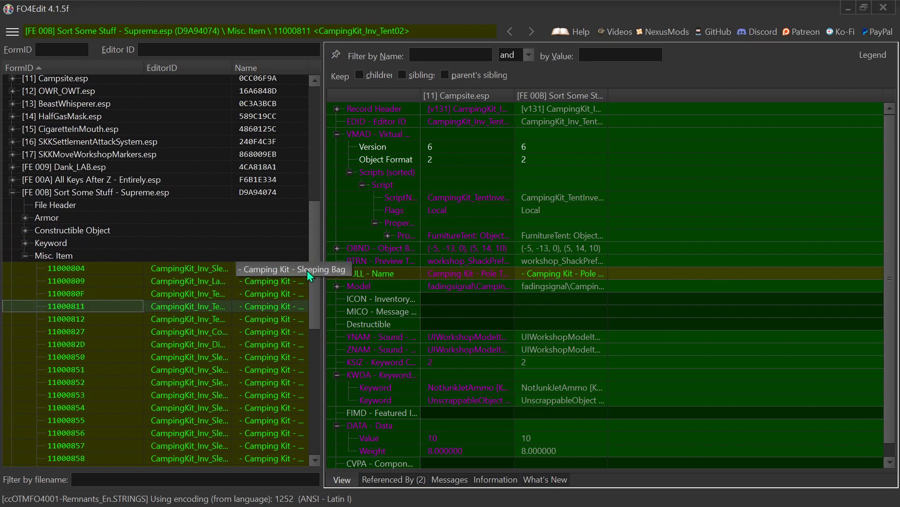
pyautogui.click(25, 255)
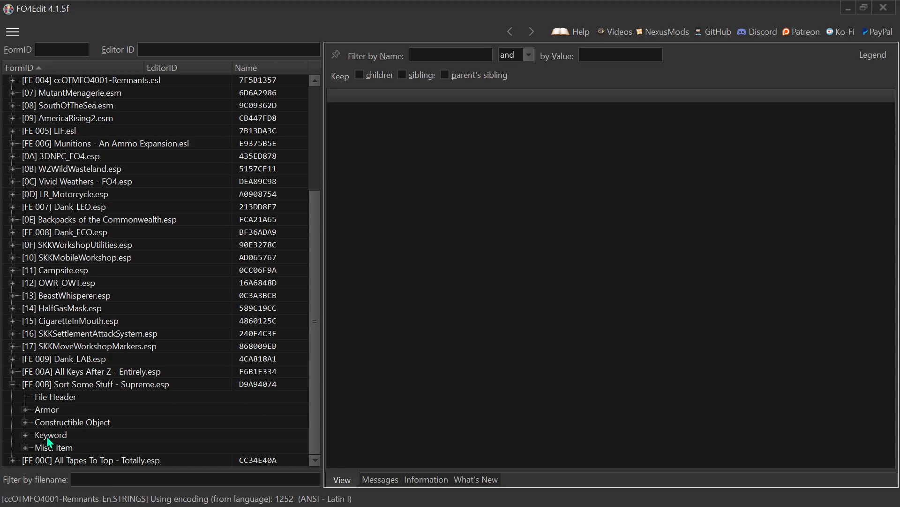
# Expand the Constructible Object group, display half assault gas mask recipe 1400080A and widen the HalfGasMask.esp column to read its category keyword
pyautogui.click(24, 422)
pyautogui.scroll(-4, 159, 320)
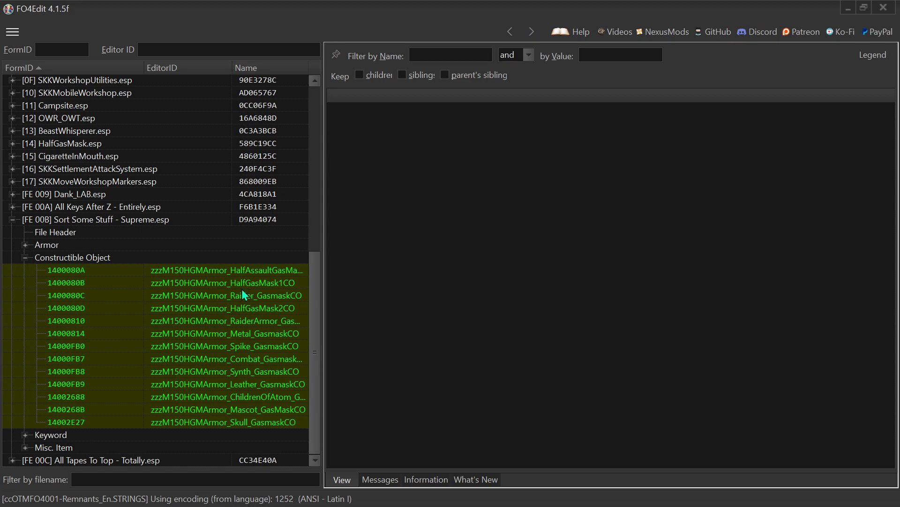
pyautogui.click(235, 270)
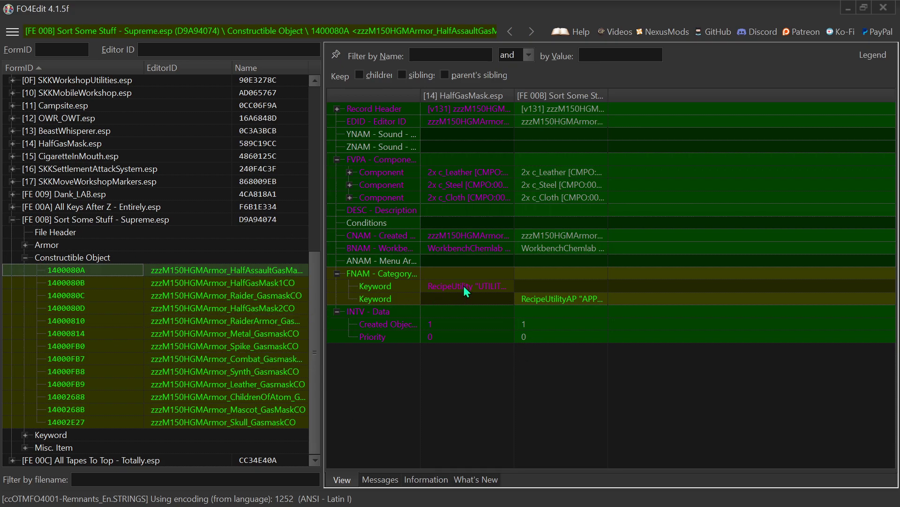
pyautogui.moveTo(515, 94); pyautogui.dragTo(614, 106)
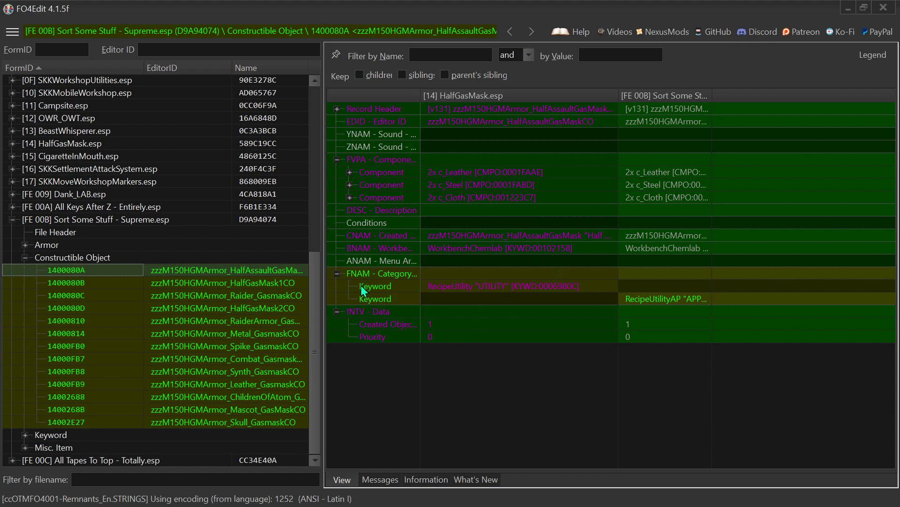
# Expand the Keyword group of Fallout4.esm and display the ap_gun_Muzzle record to compare its name with the Dank_ECO.esp override
pyautogui.moveTo(309, 333); pyautogui.dragTo(220, 106)
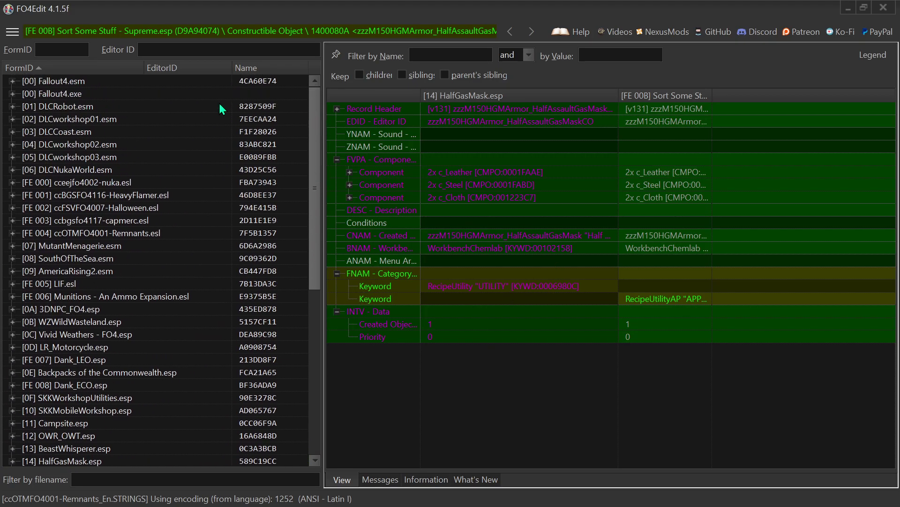
pyautogui.click(13, 81)
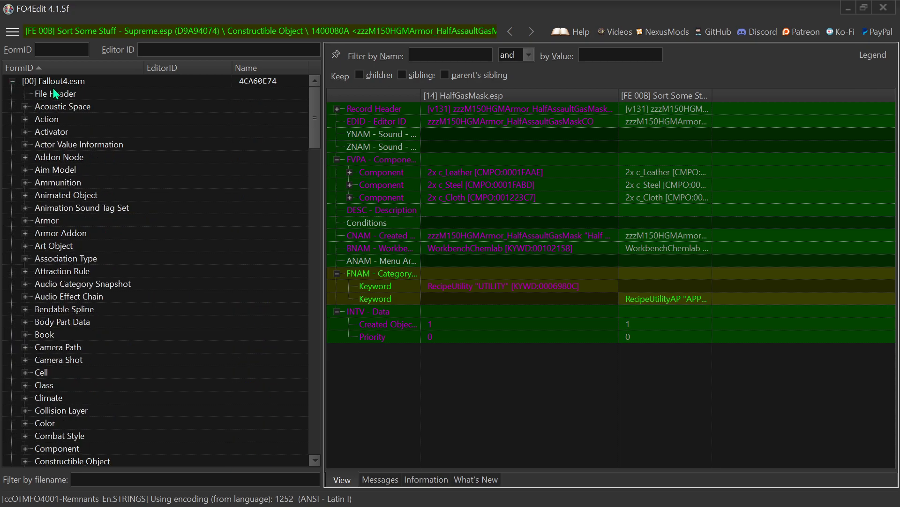
pyautogui.scroll(-8, 71, 193)
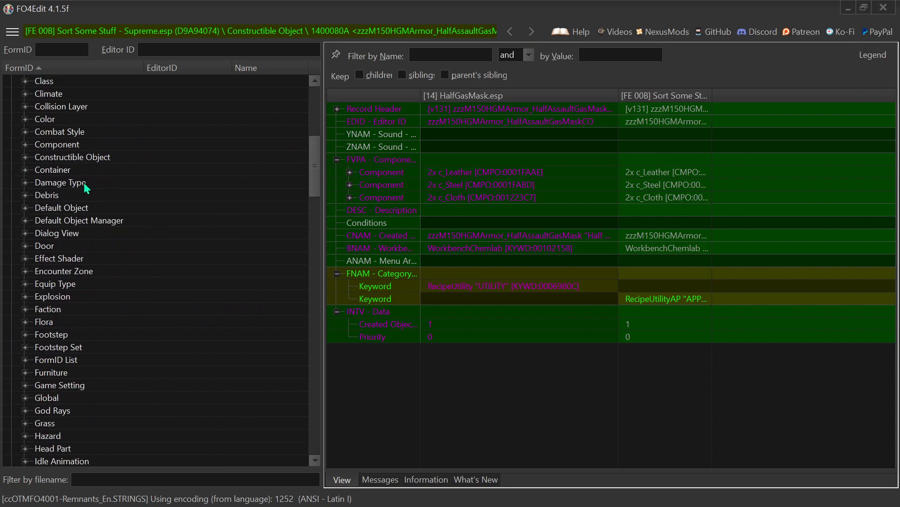
pyautogui.scroll(-2, 85, 187)
pyautogui.scroll(-5, 83, 179)
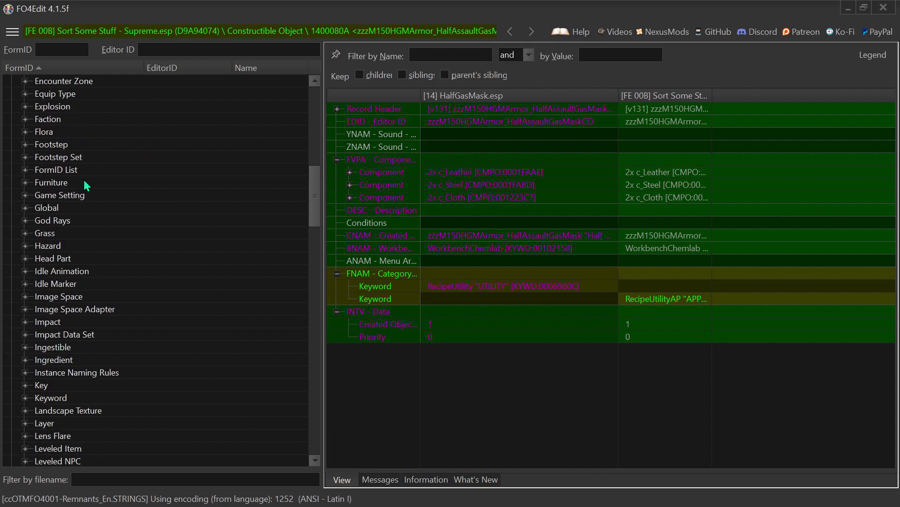
pyautogui.click(26, 322)
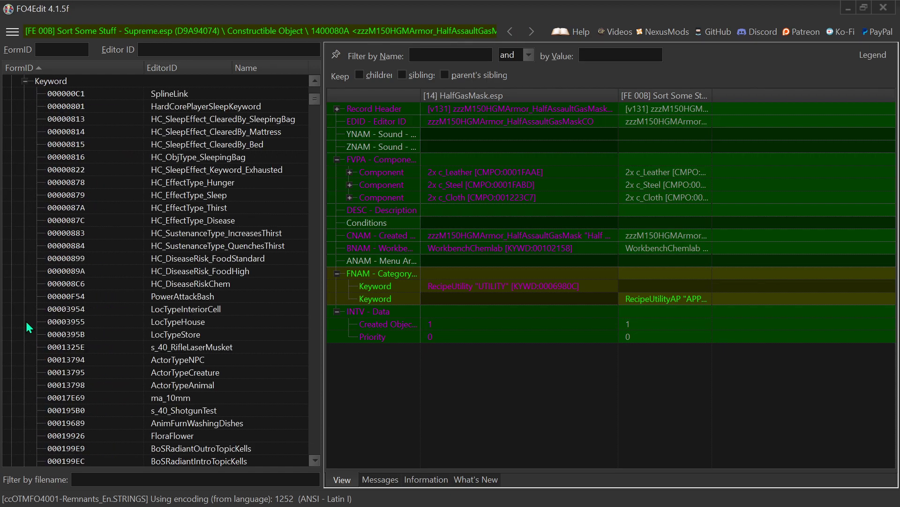
pyautogui.moveTo(316, 101); pyautogui.dragTo(317, 106)
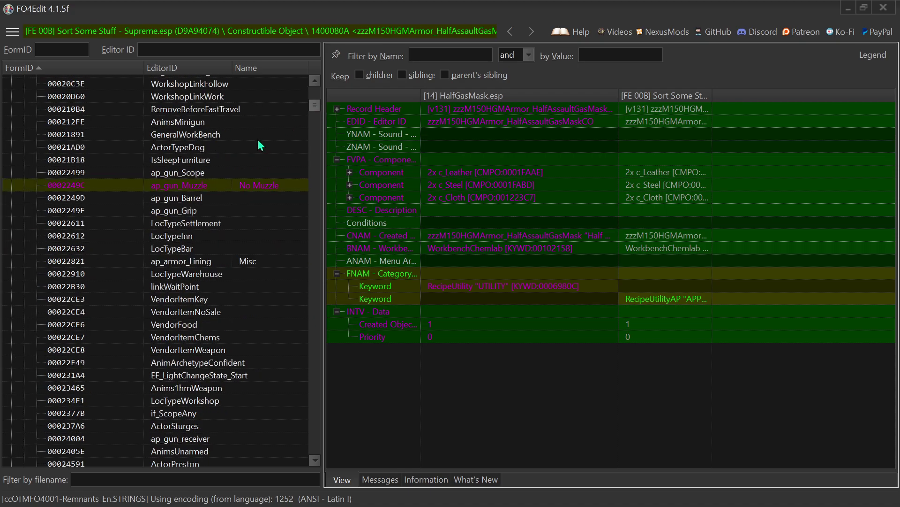
pyautogui.click(169, 185)
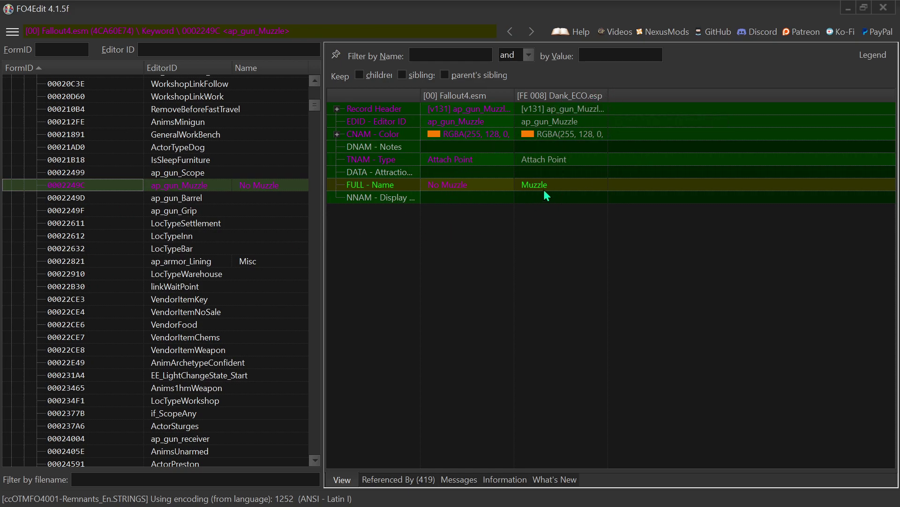
# Find and examine the RecipeUtility and RecipePoison keyword records in Fallout4.esm, and look at the copy commands available for RecipeUtility
pyautogui.moveTo(314, 105); pyautogui.dragTo(314, 128)
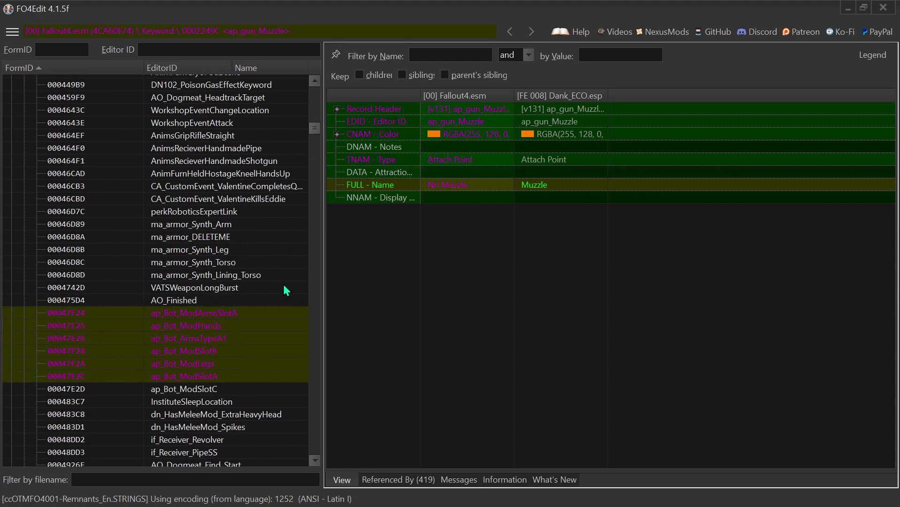
pyautogui.scroll(-2, 277, 296)
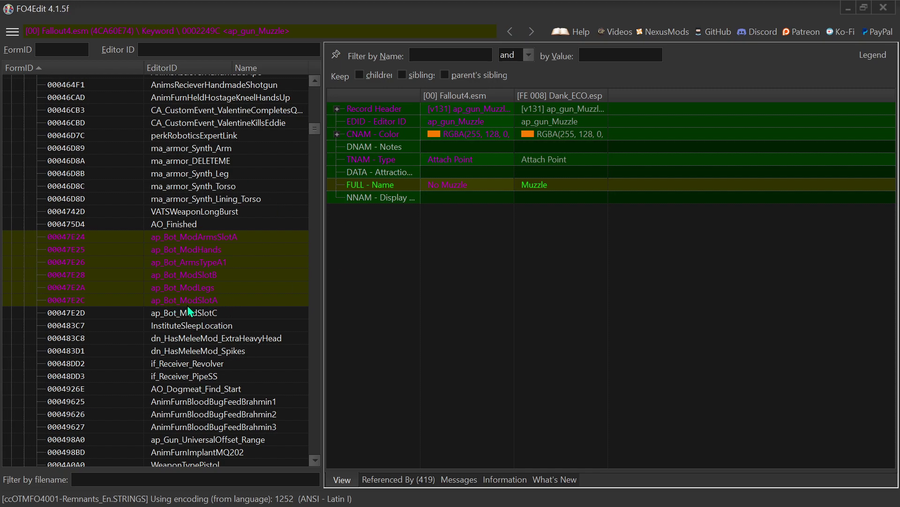
pyautogui.scroll(-1, 188, 313)
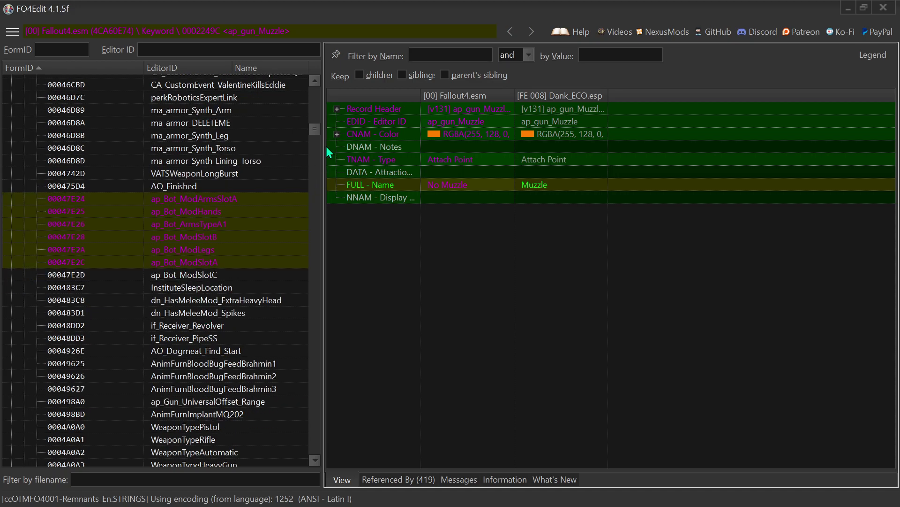
pyautogui.moveTo(319, 133); pyautogui.dragTo(318, 151)
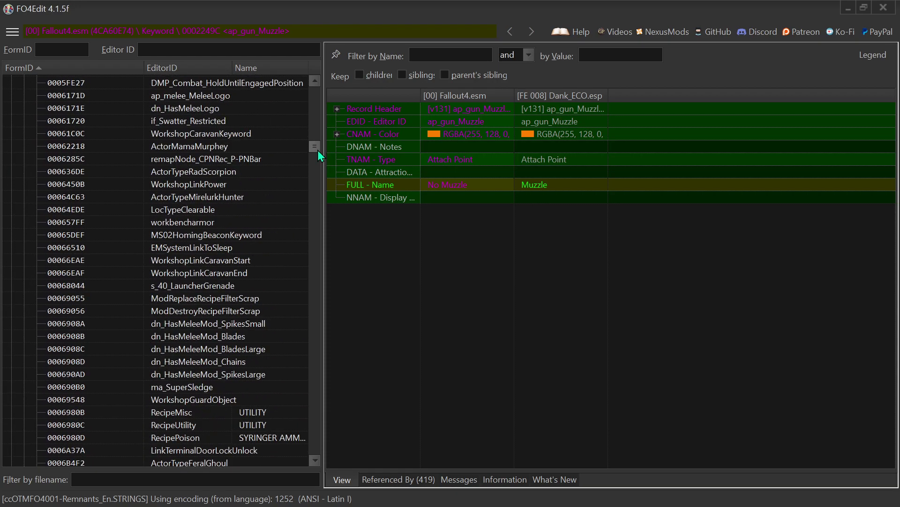
pyautogui.scroll(-2, 155, 280)
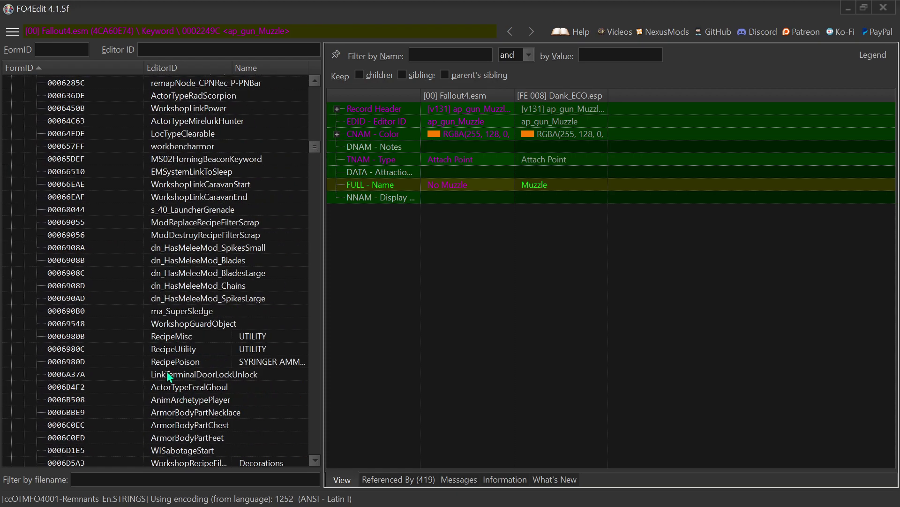
pyautogui.click(214, 349)
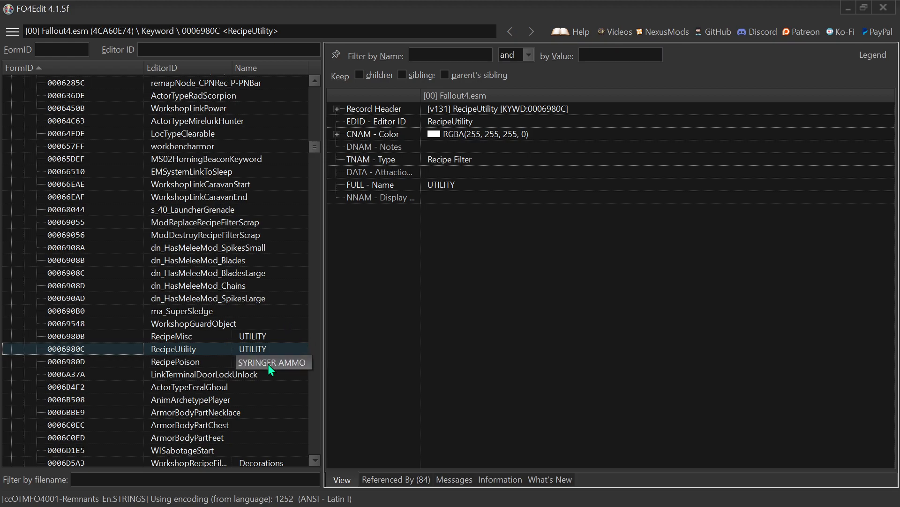
pyautogui.click(82, 361)
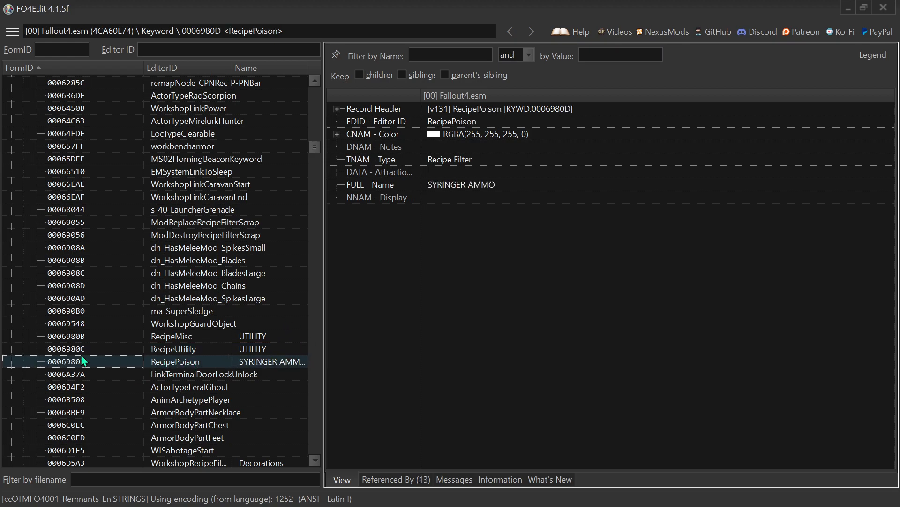
pyautogui.click(162, 349)
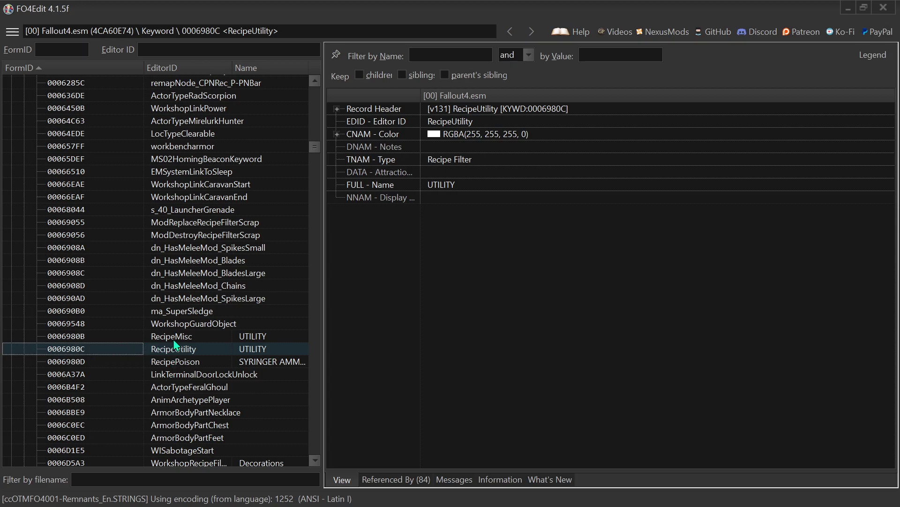
pyautogui.rightClick(65, 349)
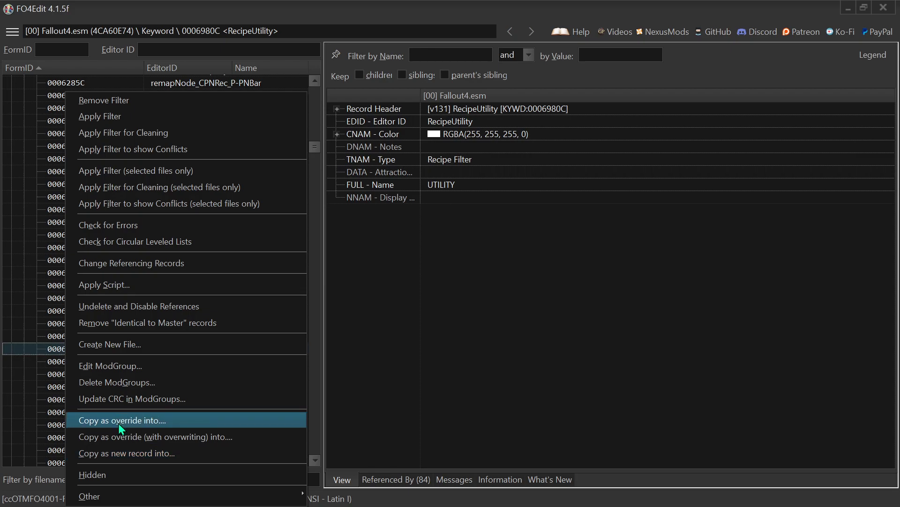
pyautogui.click(395, 410)
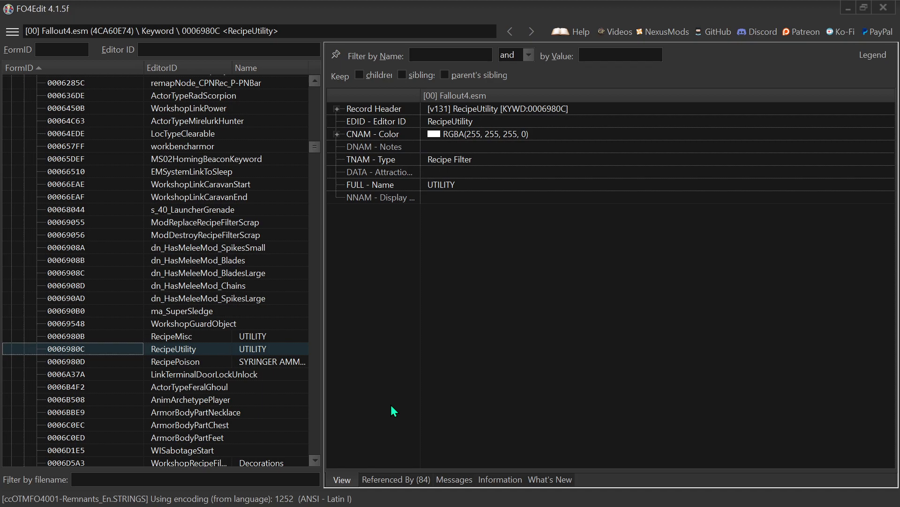
# Collapse Fallout4.esm and the Constructible Object group, and display the file header of Sort Some Stuff - Supreme.esp with its master files
pyautogui.moveTo(316, 147); pyautogui.dragTo(315, 88)
pyautogui.click(12, 82)
pyautogui.scroll(-8, 136, 333)
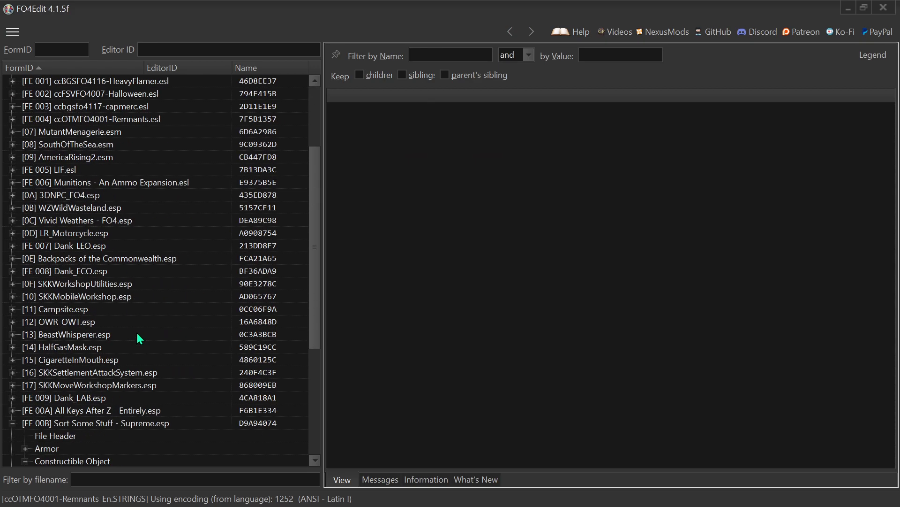
pyautogui.click(25, 257)
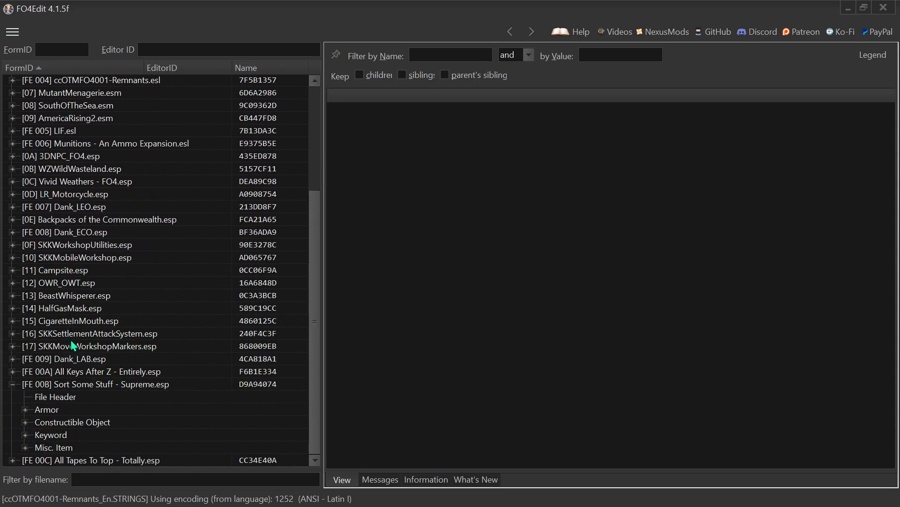
pyautogui.click(233, 387)
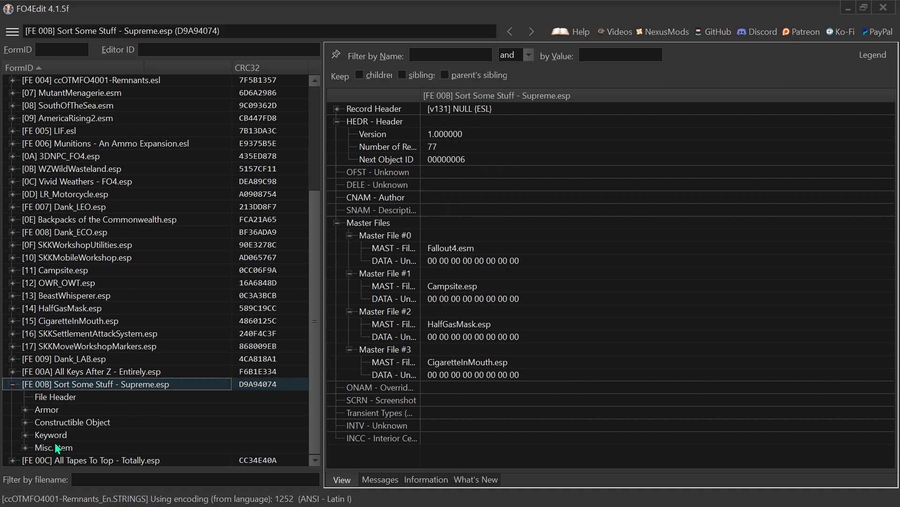
# Expand the patch's Keyword group and examine the APPAREL, WEAPONS, AID, MISC and AMMO recipe filter records one by one
pyautogui.click(25, 434)
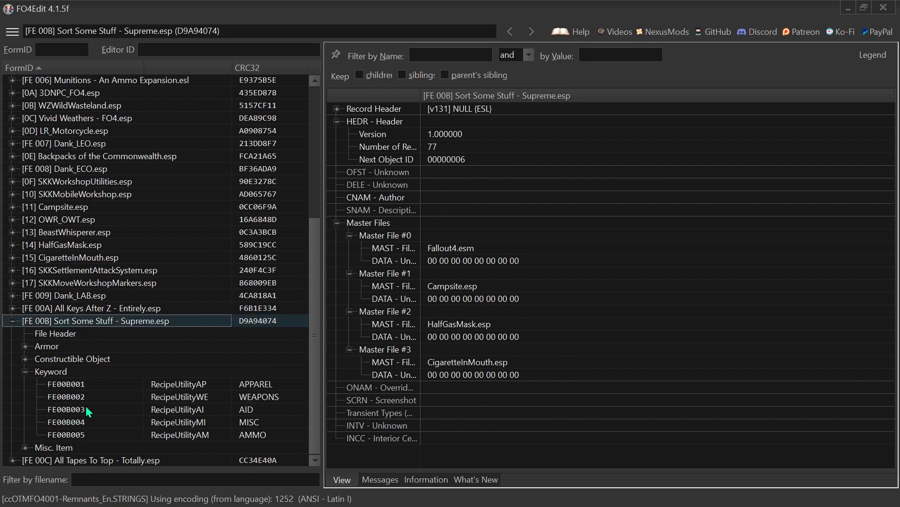
pyautogui.click(198, 386)
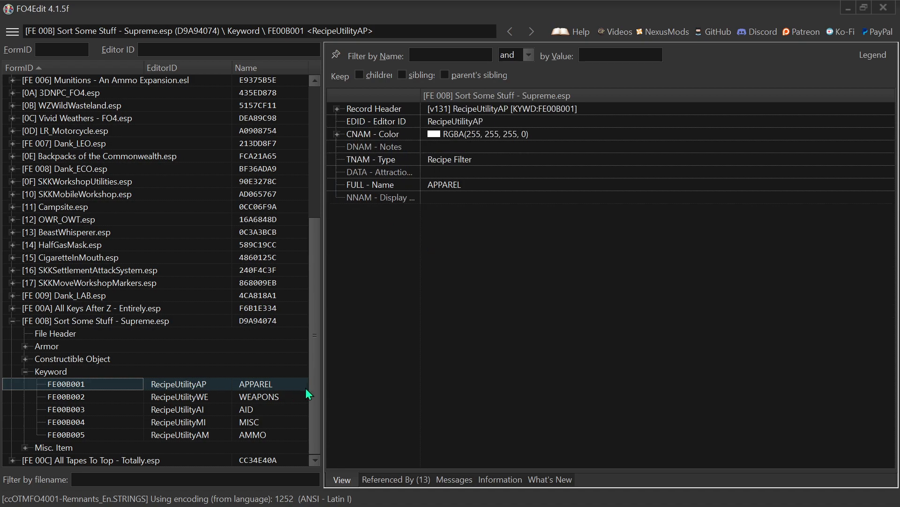
pyautogui.click(266, 397)
pyautogui.click(261, 410)
pyautogui.click(257, 422)
pyautogui.click(261, 434)
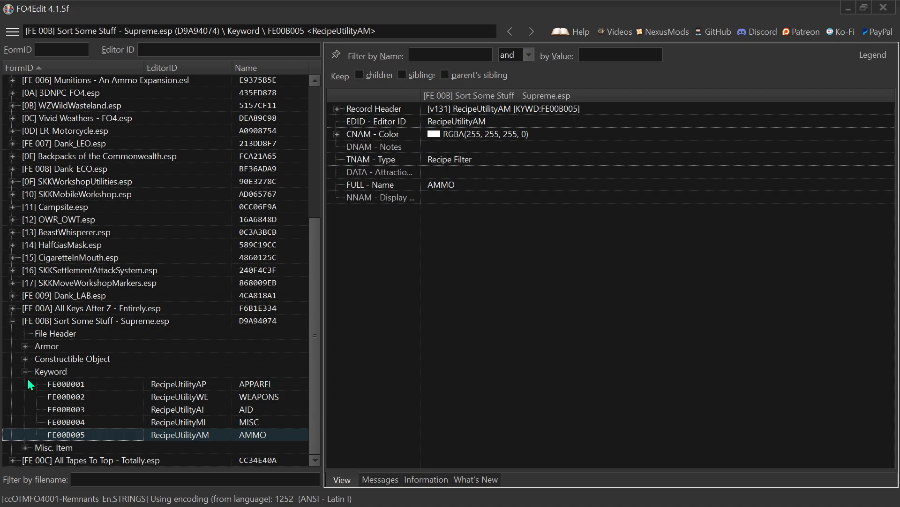
# Display the RecipeUtilityAP keyword and expand its record header to check the FormID
pyautogui.click(230, 384)
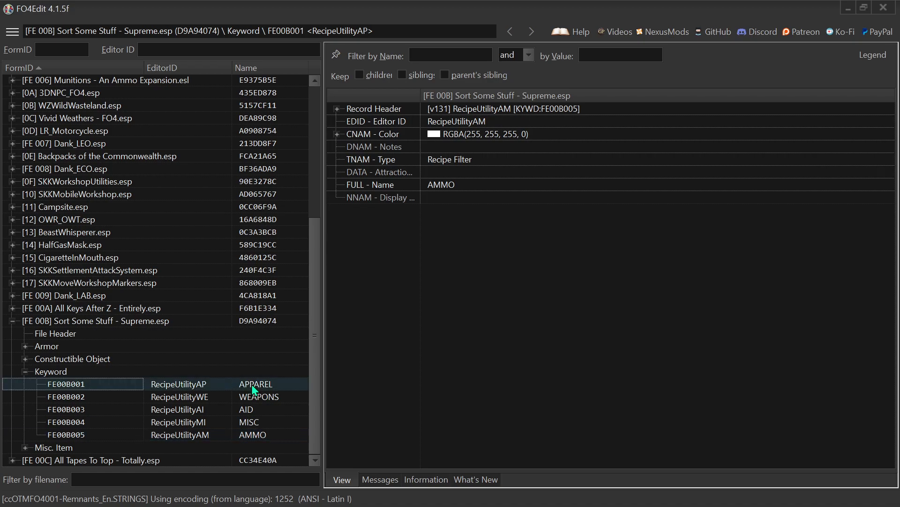
pyautogui.click(336, 109)
pyautogui.click(487, 159)
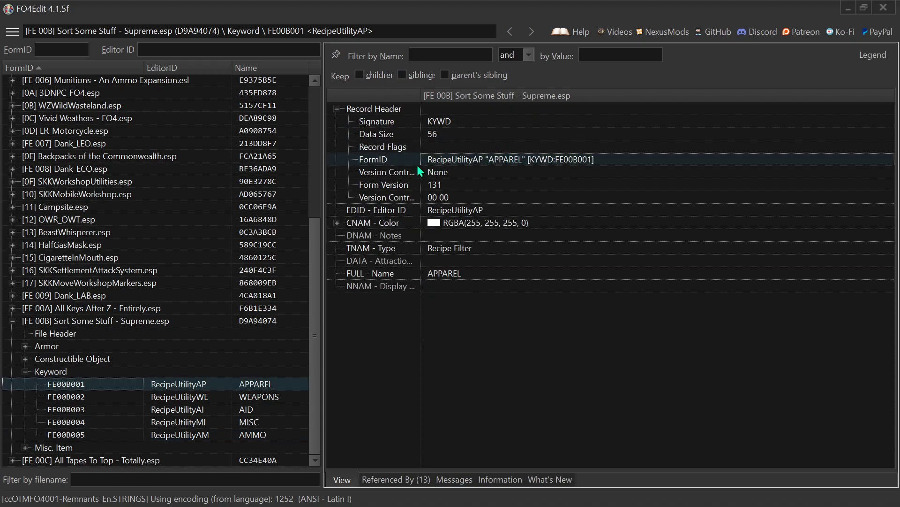
# Expand Constructible Object, display half assault gas mask recipe 1400080A and widen both plugin columns to read the category keywords
pyautogui.click(25, 358)
pyautogui.scroll(-2, 224, 330)
pyautogui.click(246, 270)
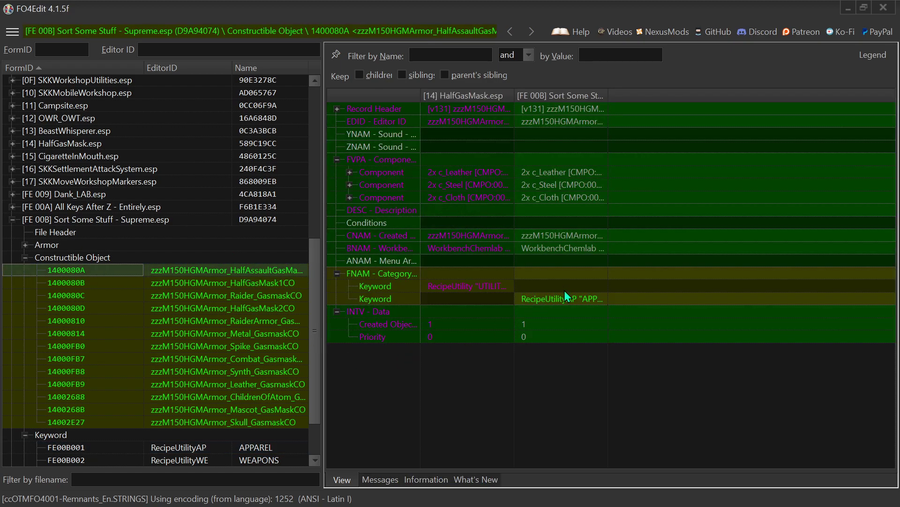
pyautogui.click(568, 303)
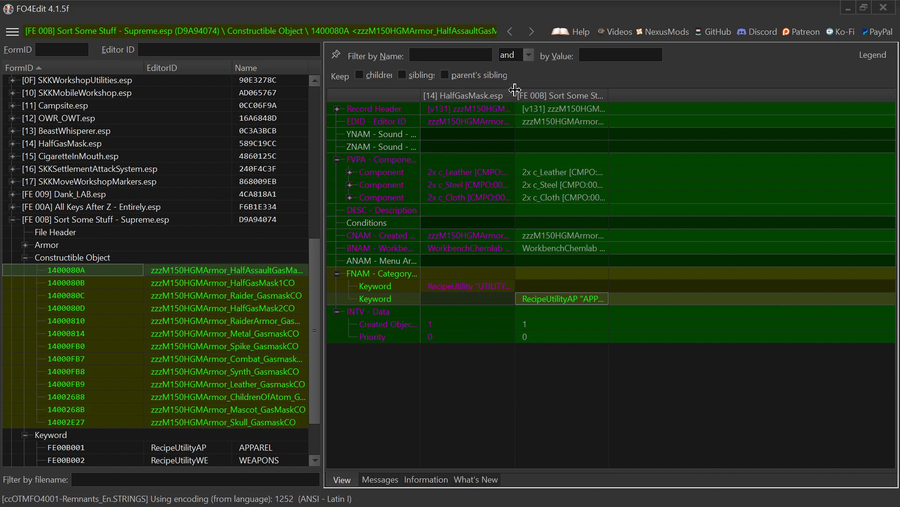
pyautogui.moveTo(513, 95); pyautogui.dragTo(538, 94)
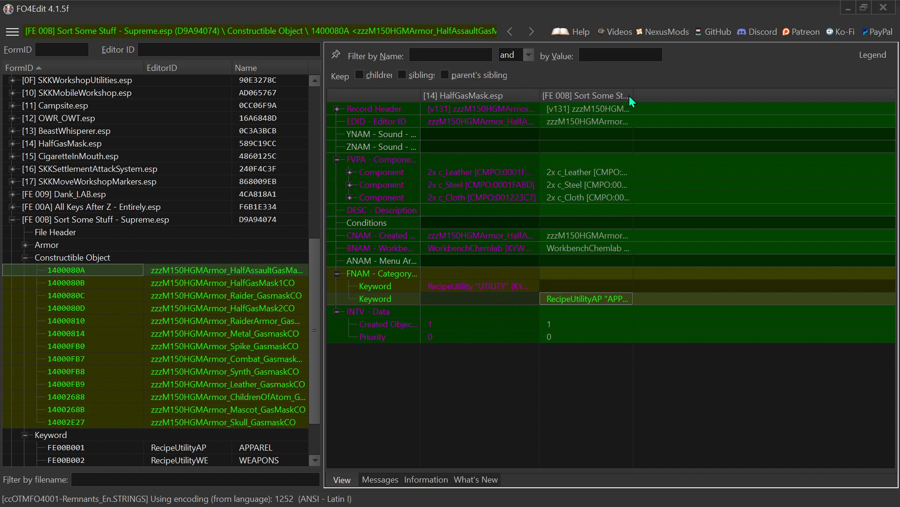
pyautogui.moveTo(633, 95); pyautogui.dragTo(729, 95)
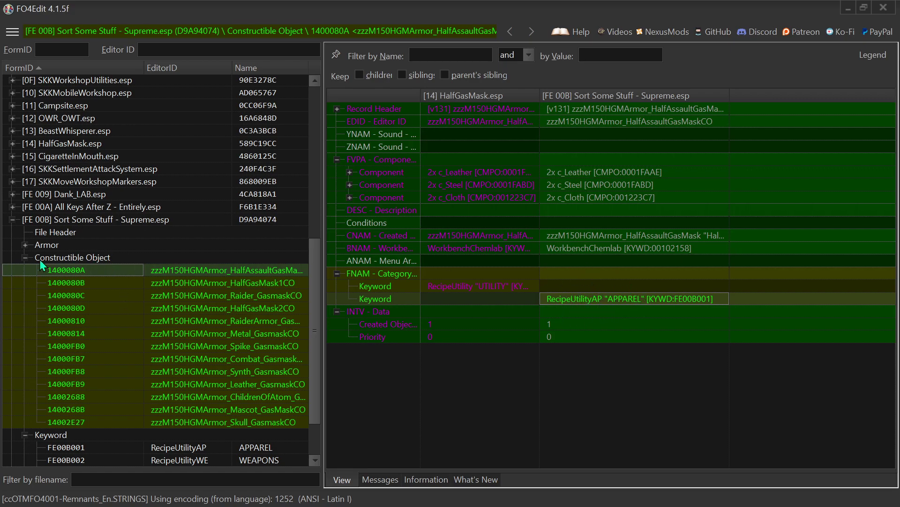
# Collapse Constructible Object and Keyword, and examine the renamed Cigarette and Dry Cigar records in the Armor group before collapsing it
pyautogui.click(25, 258)
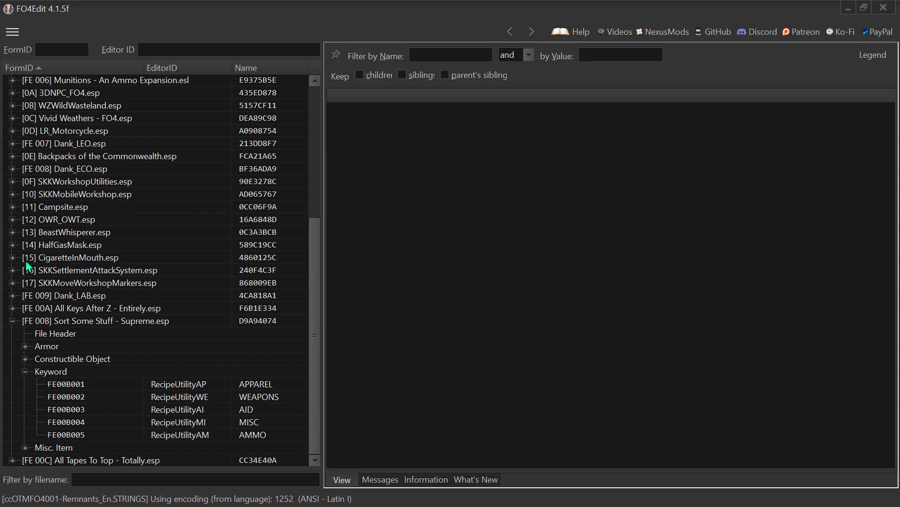
pyautogui.click(25, 371)
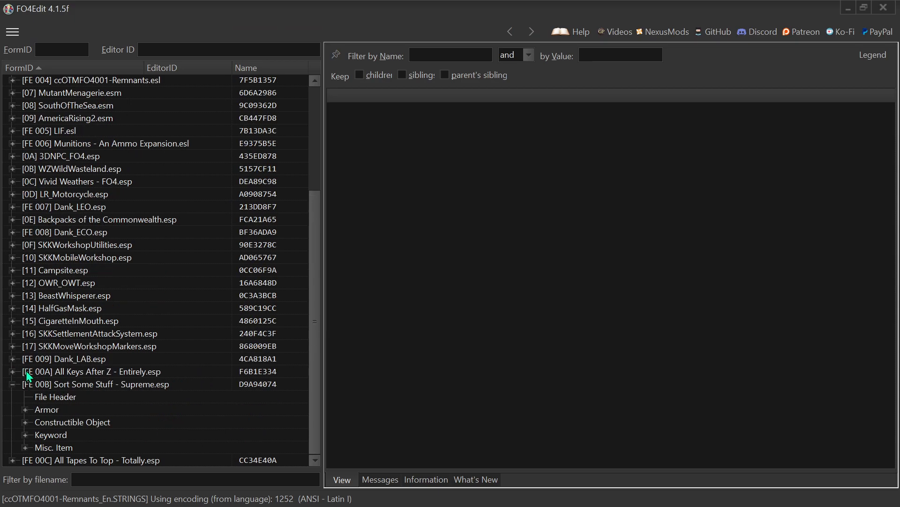
pyautogui.click(25, 409)
pyautogui.scroll(-2, 157, 363)
pyautogui.click(260, 297)
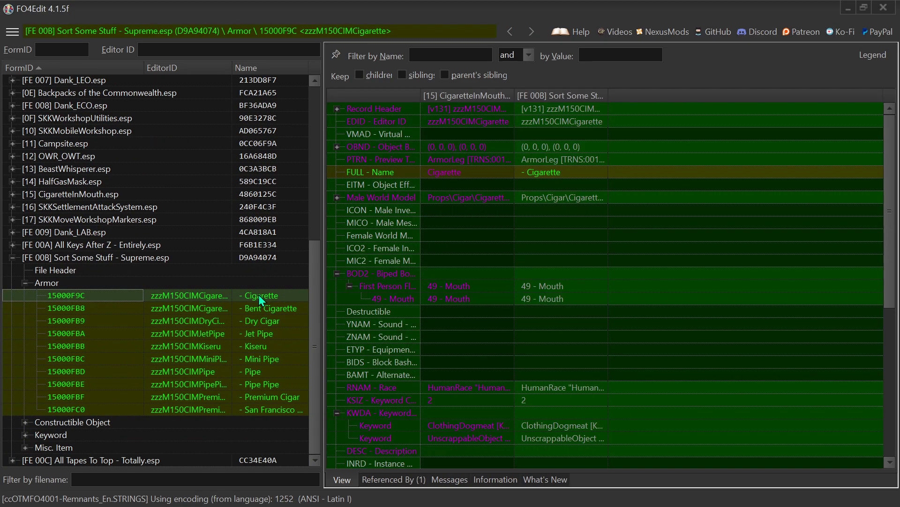
pyautogui.click(256, 321)
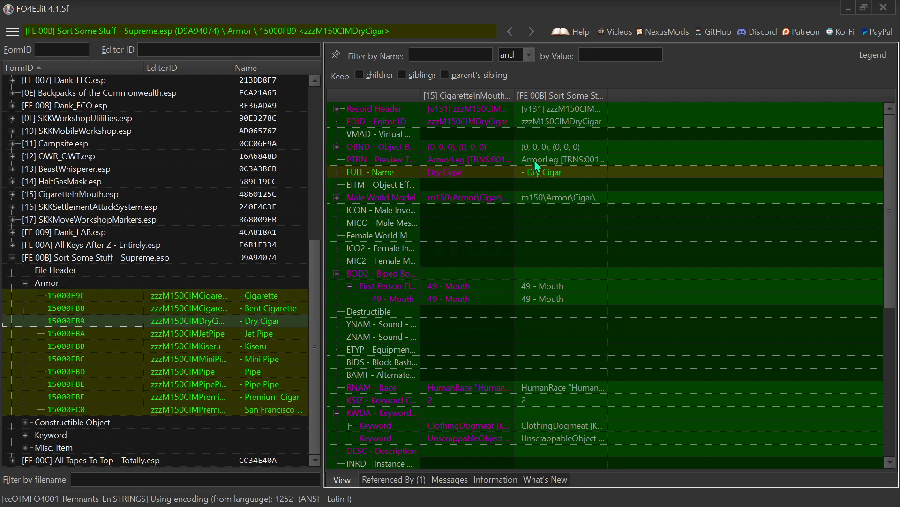
pyautogui.click(24, 283)
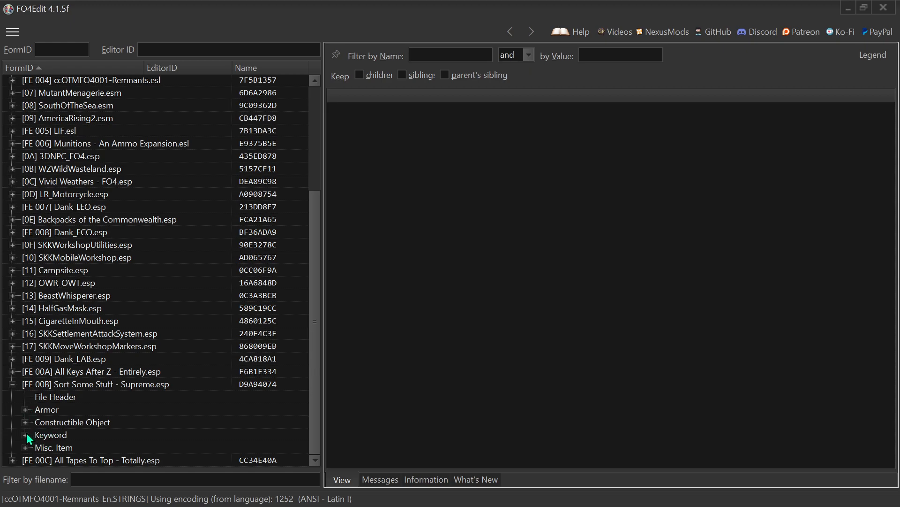
# Look through the Misc. Item group once more, and collapse it and Sort Some Stuff - Supreme.esp
pyautogui.click(26, 447)
pyautogui.scroll(3, 64, 381)
pyautogui.scroll(3, 61, 386)
pyautogui.click(26, 324)
pyautogui.moveTo(310, 283)
pyautogui.mouseDown()
pyautogui.moveTo(314, 261)
pyautogui.moveTo(316, 287)
pyautogui.mouseUp()
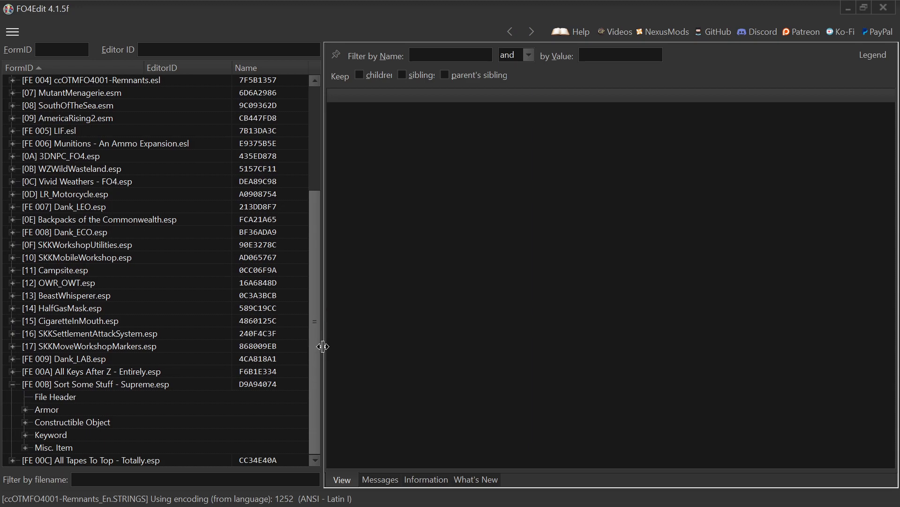
pyautogui.click(11, 384)
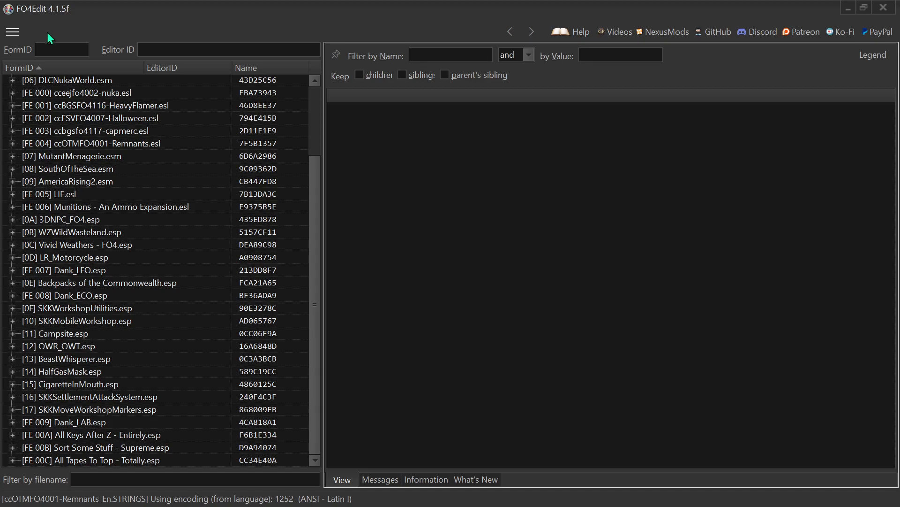
# Dismiss the main program menu and close FO4Edit
pyautogui.click(13, 32)
pyautogui.click(241, 9)
pyautogui.click(891, 6)
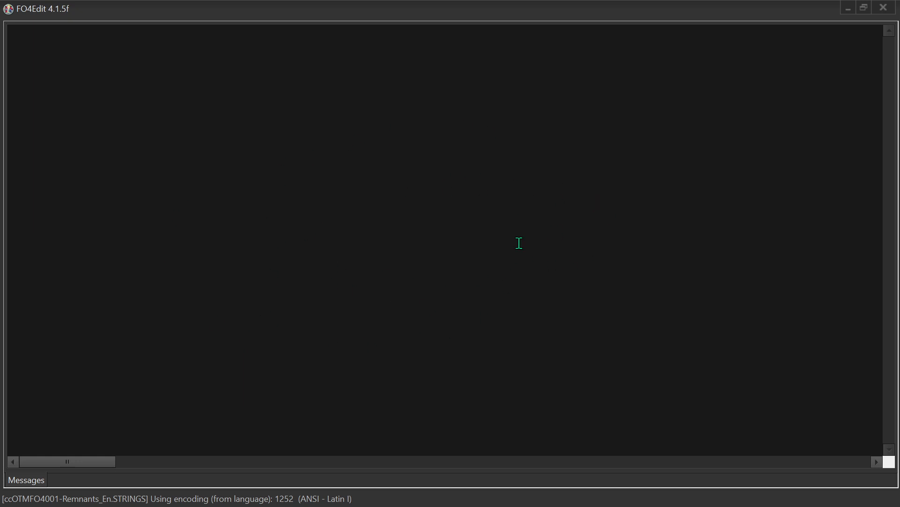